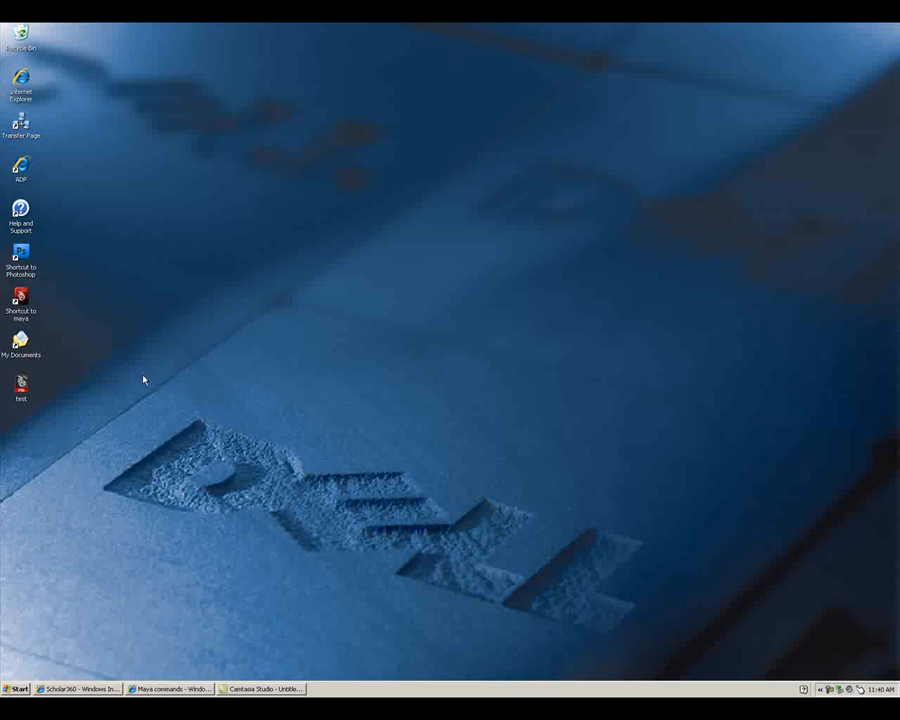
- Open the maya folder in My Documents and look inside its scripts subfolder
click(21, 341)
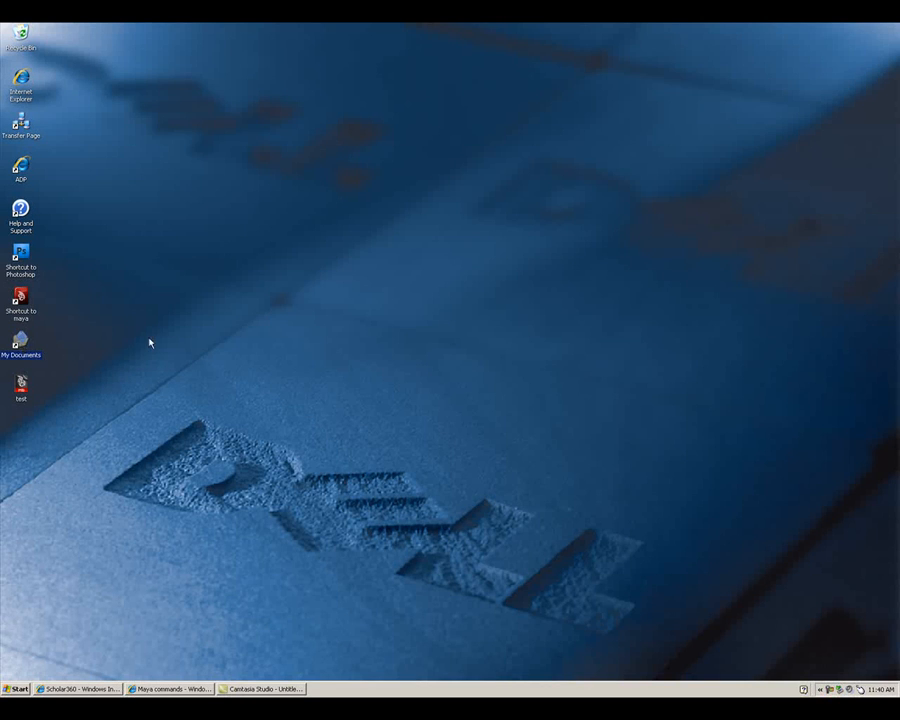
double_click(21, 341)
double_click(288, 128)
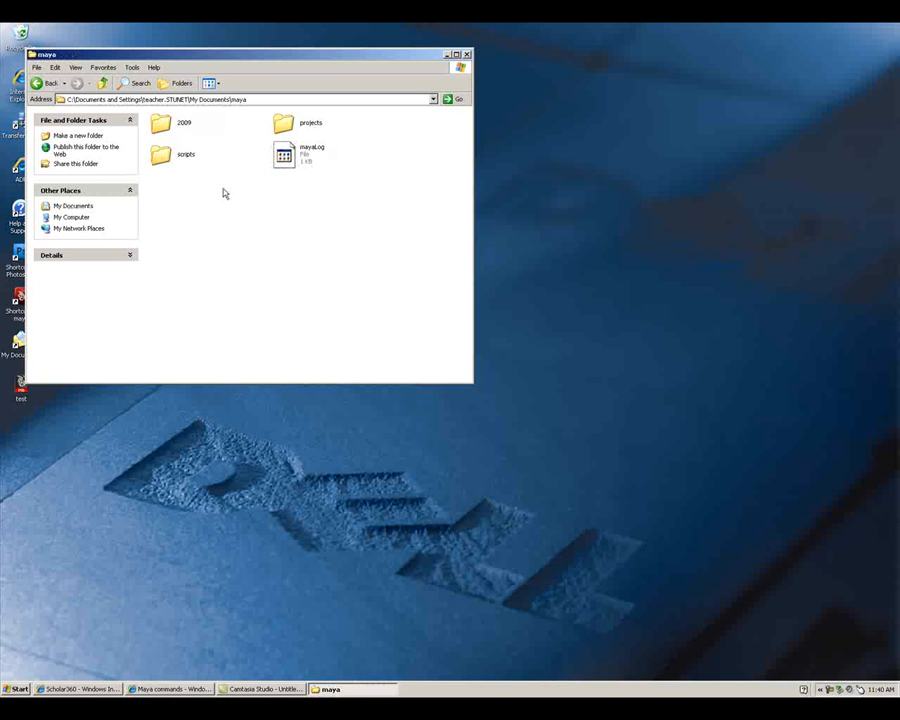
click(183, 124)
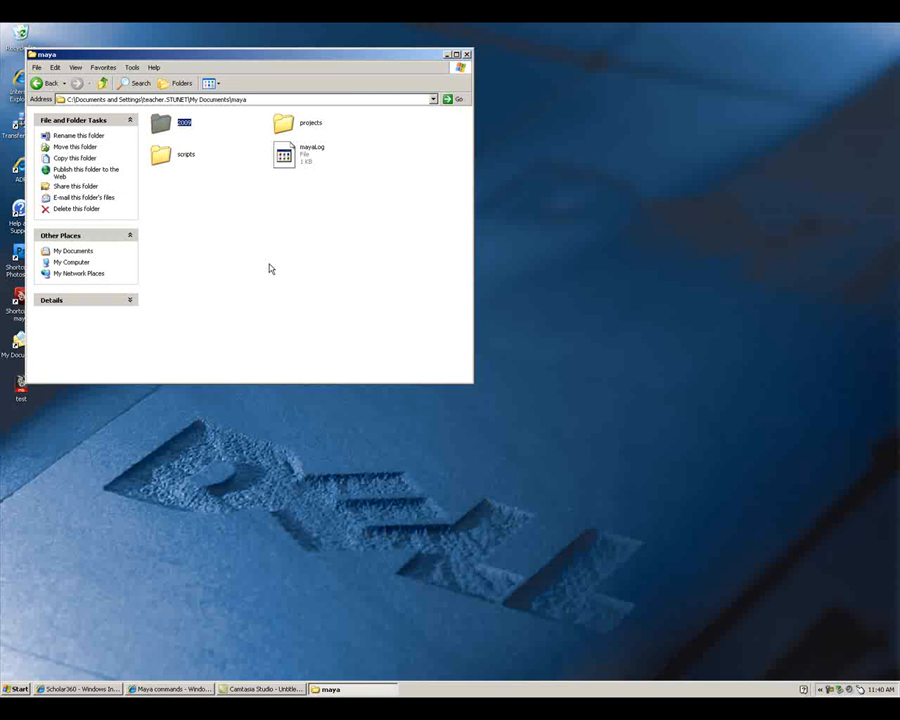
click(181, 162)
double_click(181, 162)
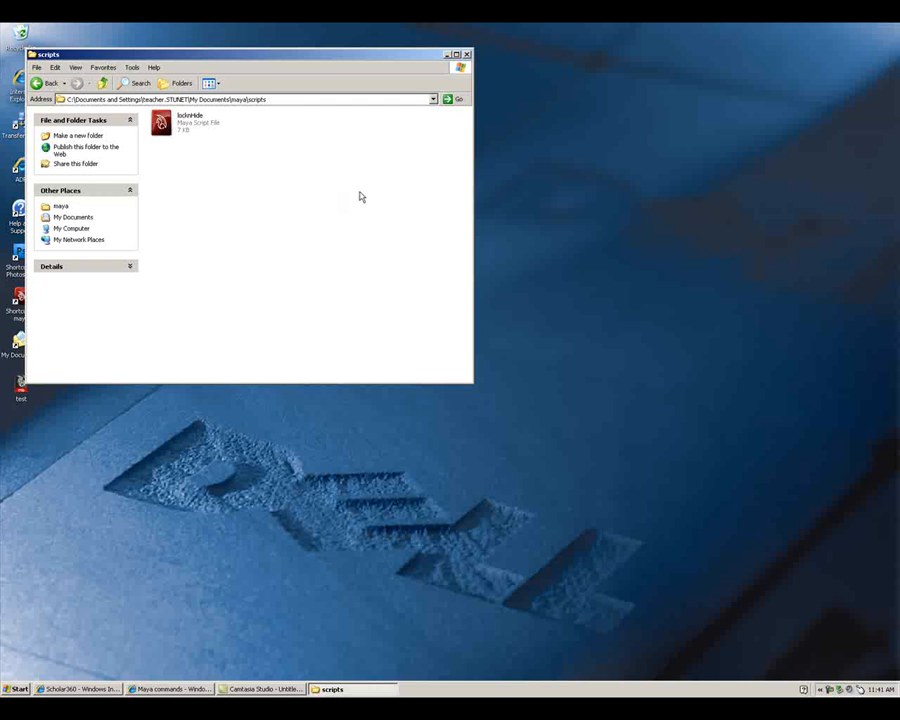
- Locate the version-specific scripts folder inside the 2009 folder and return to the main maya folder
click(104, 83)
double_click(165, 130)
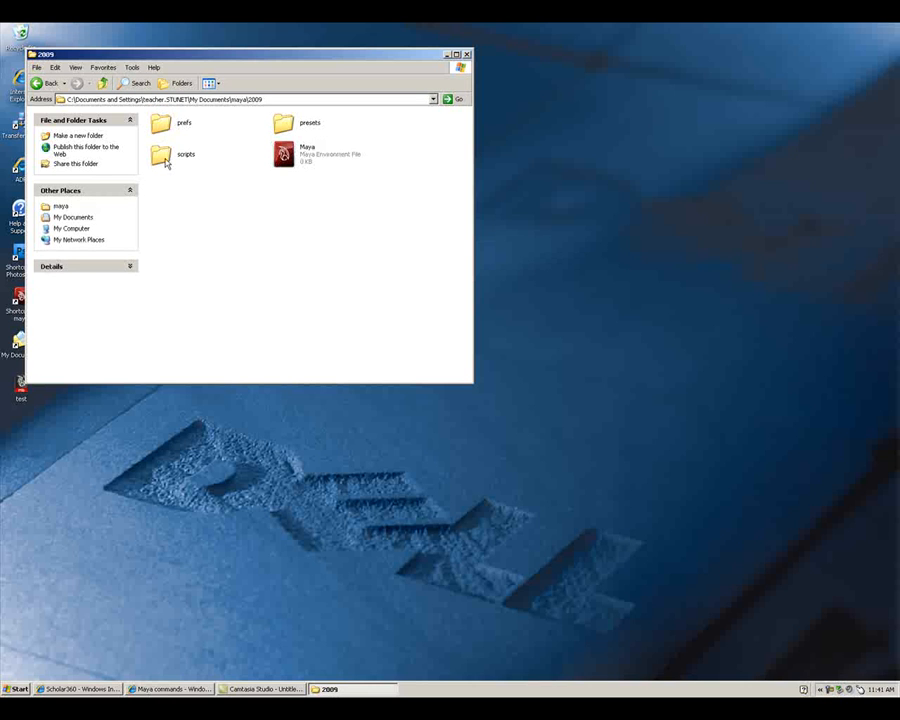
click(165, 162)
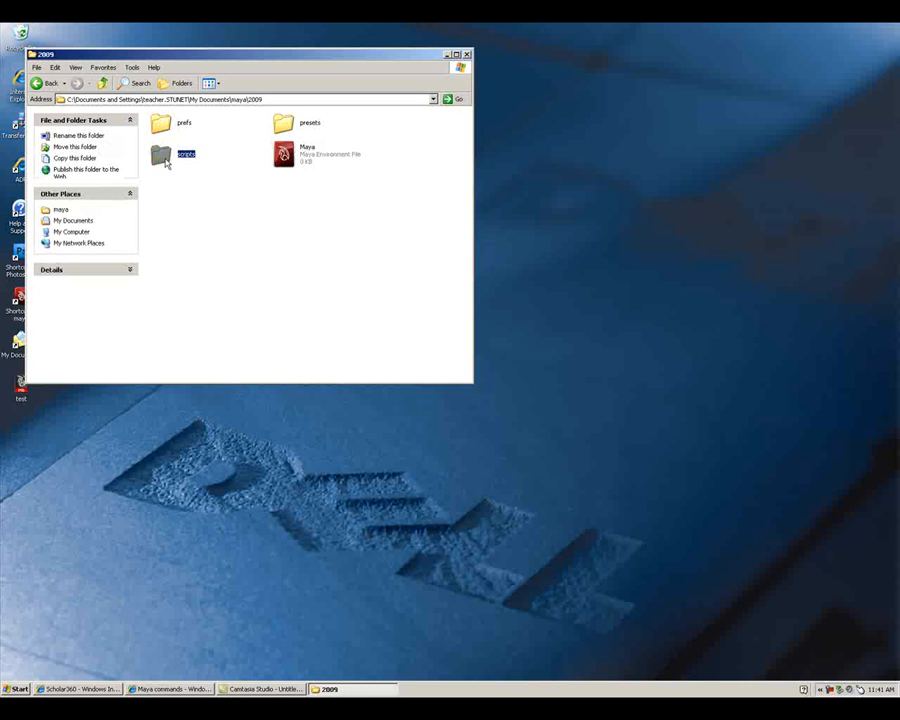
click(102, 83)
click(101, 84)
double_click(296, 127)
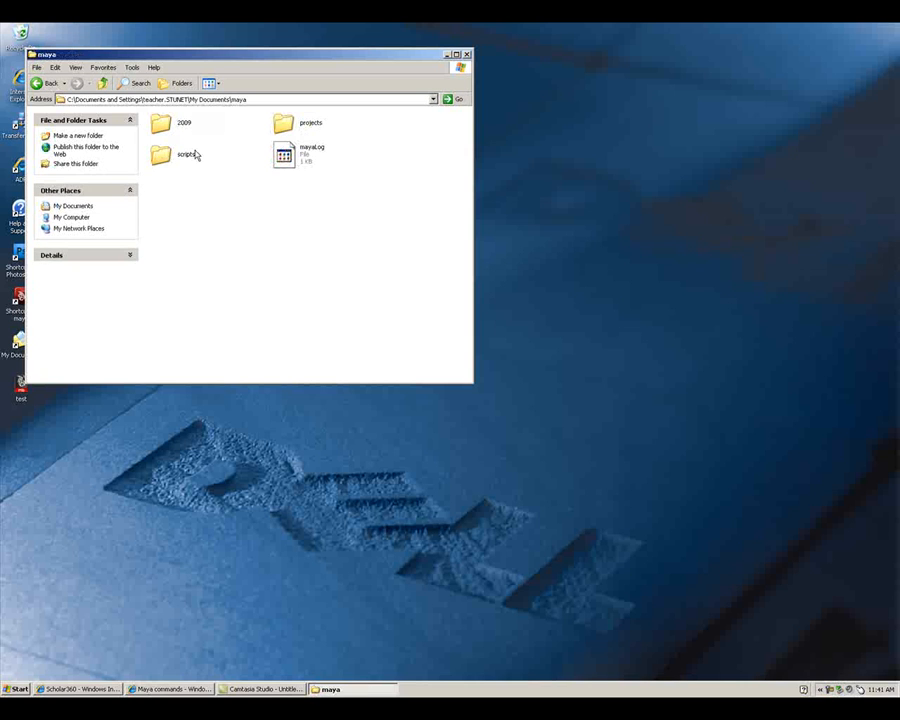
- Open the scripts folder directly under maya and select the locknHide script file
click(158, 155)
double_click(158, 155)
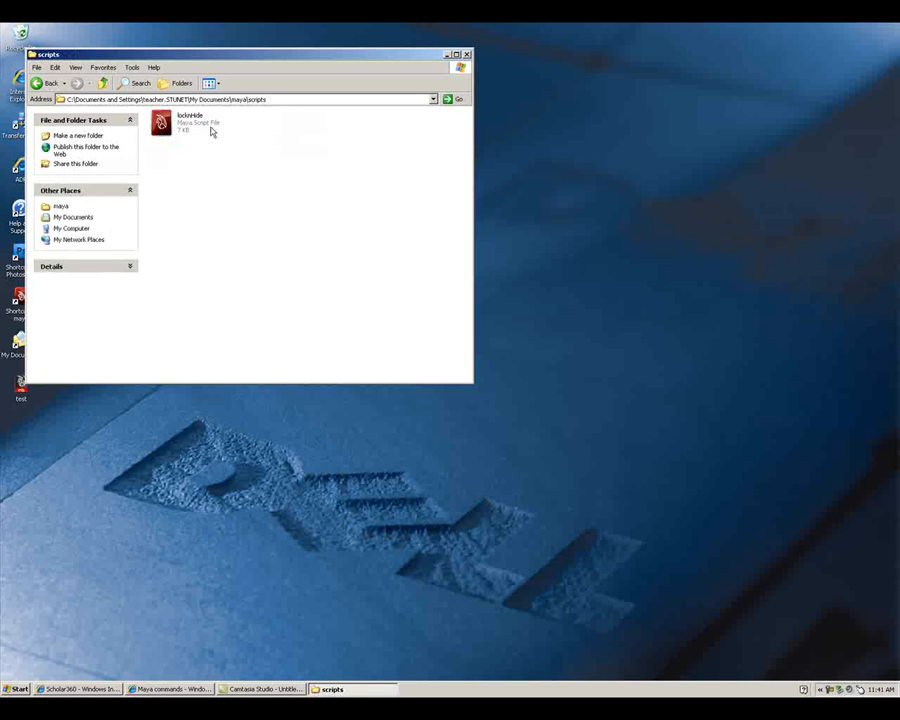
click(198, 124)
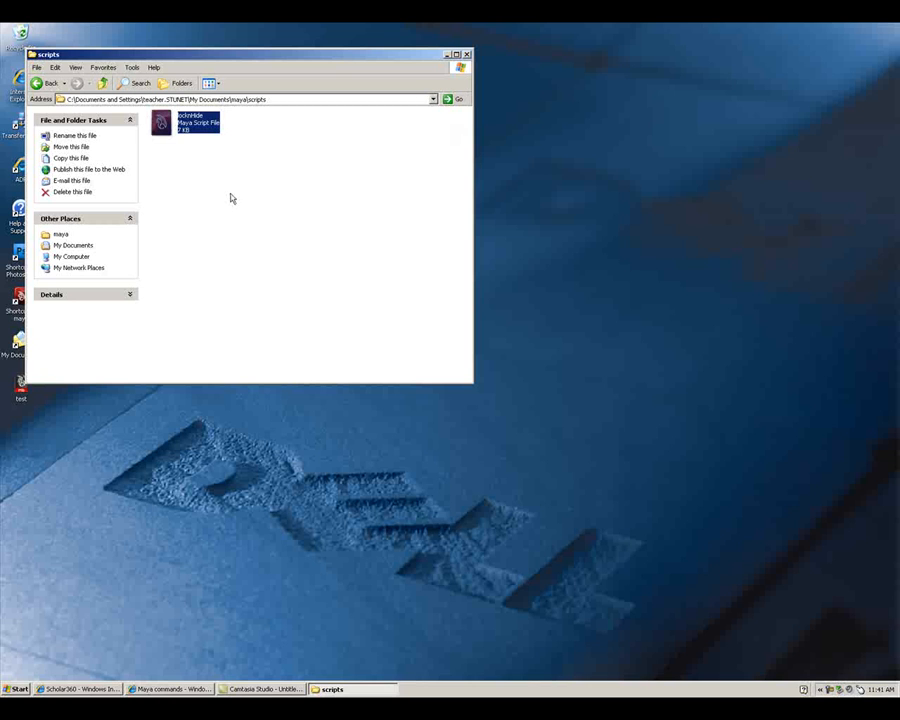
- Move the scripts folder window off the desktop icons and open the test scene from the desktop in Maya
drag(275, 56, 341, 62)
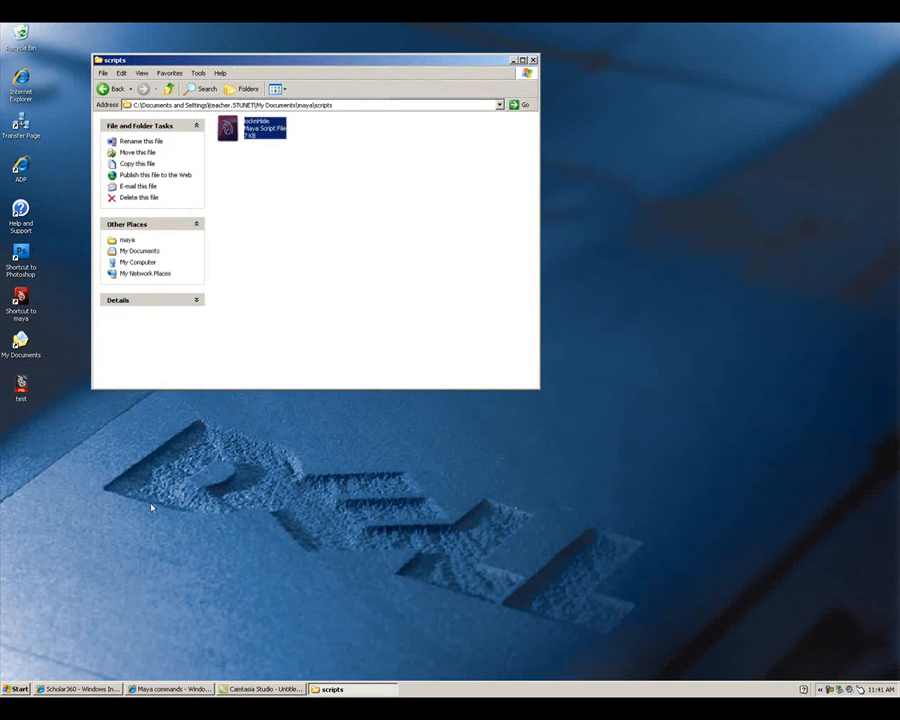
click(80, 427)
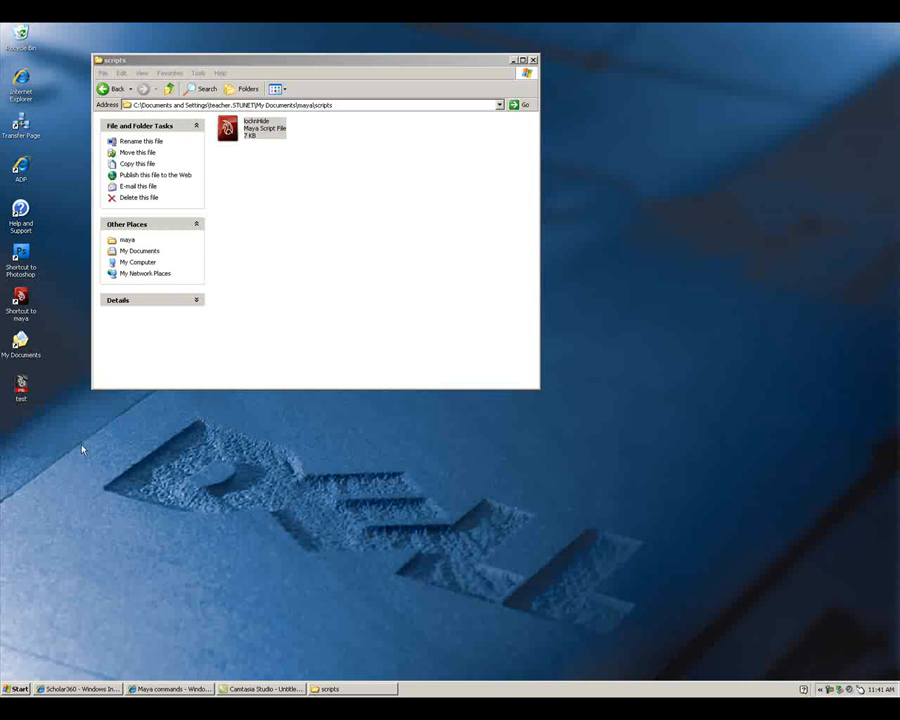
click(21, 386)
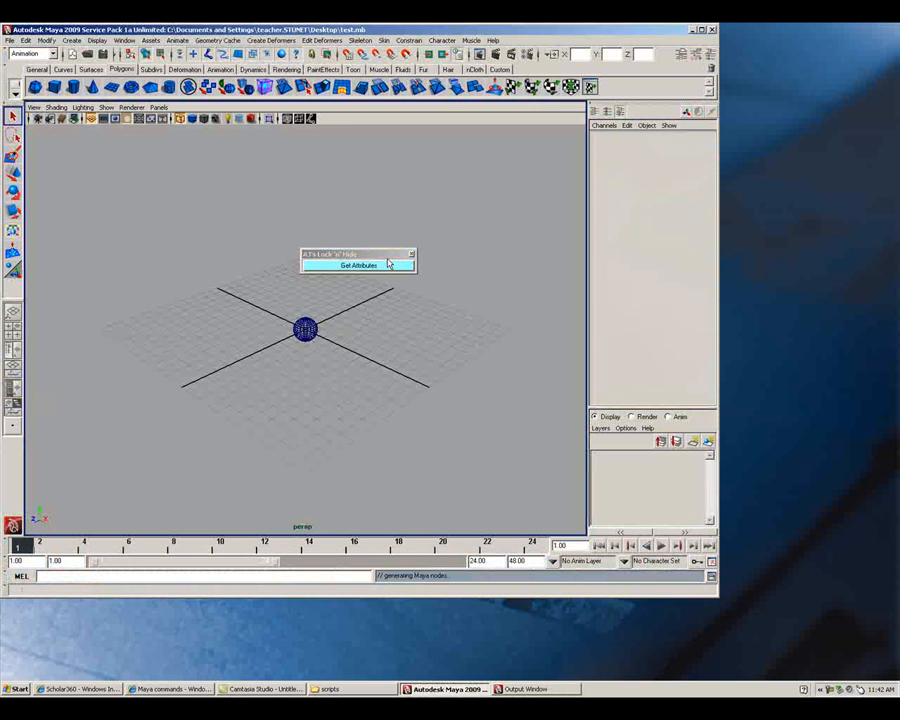
- Move the AJ's Lock 'n' Hide window away from the sphere to inspect it, and close Maya
drag(378, 253, 489, 243)
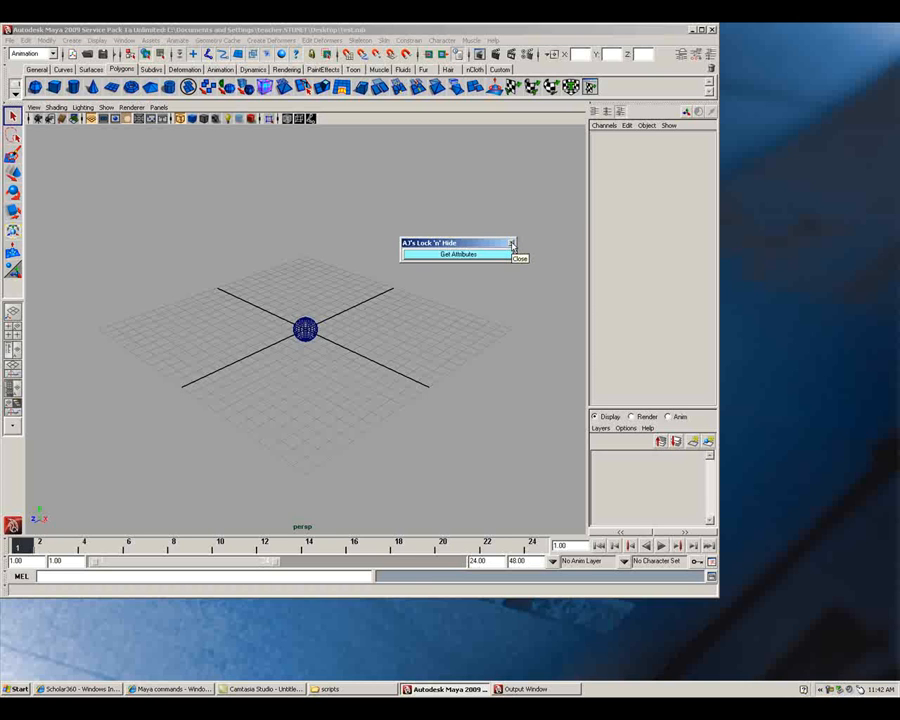
drag(496, 245, 512, 201)
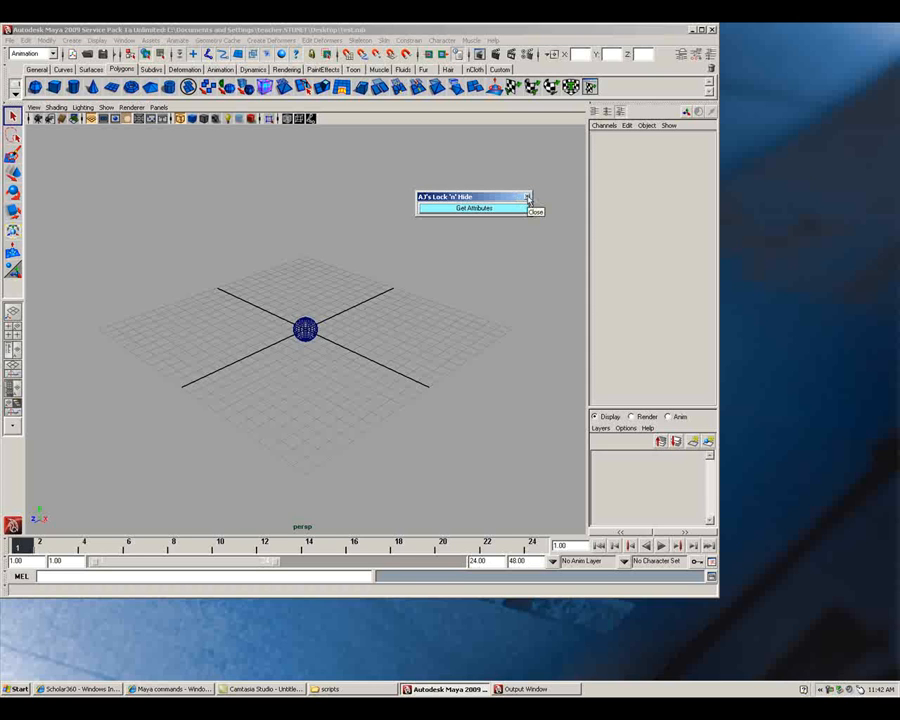
click(305, 329)
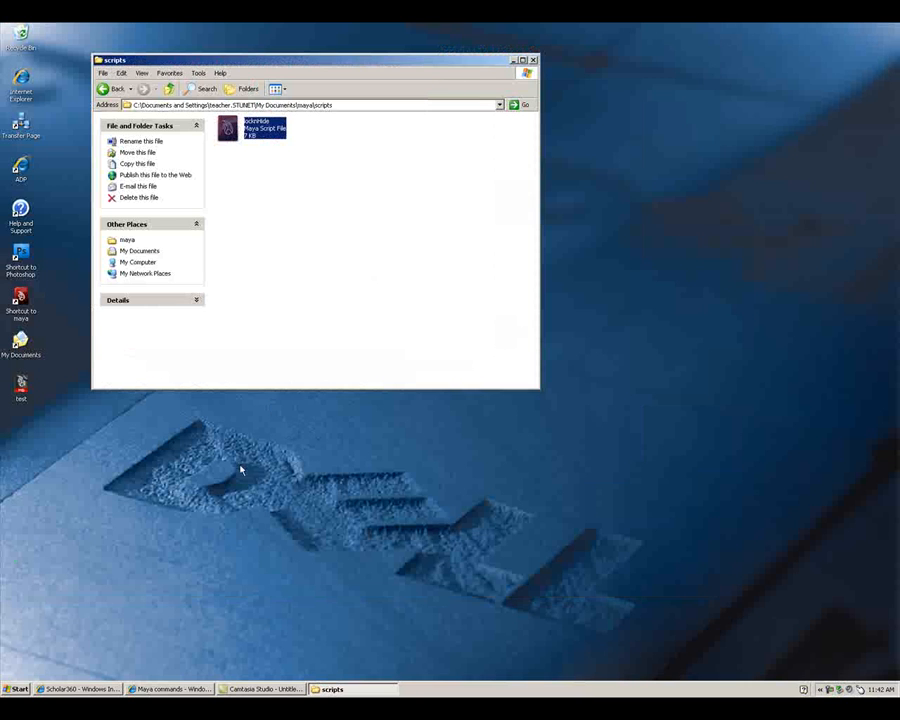
- Start Maya with a new empty scene and maximize its window
click(18, 689)
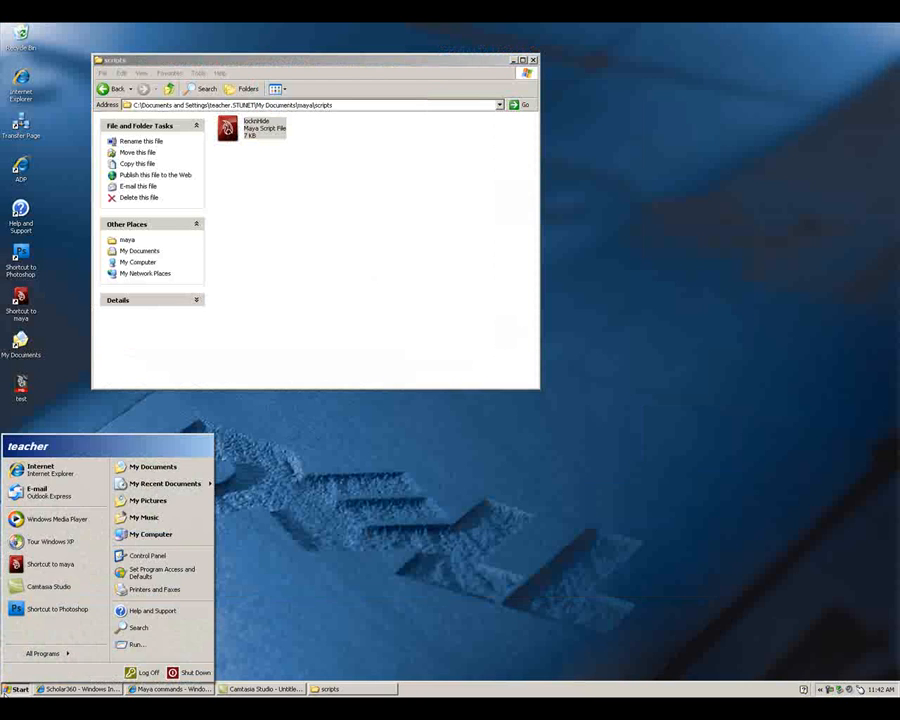
click(170, 561)
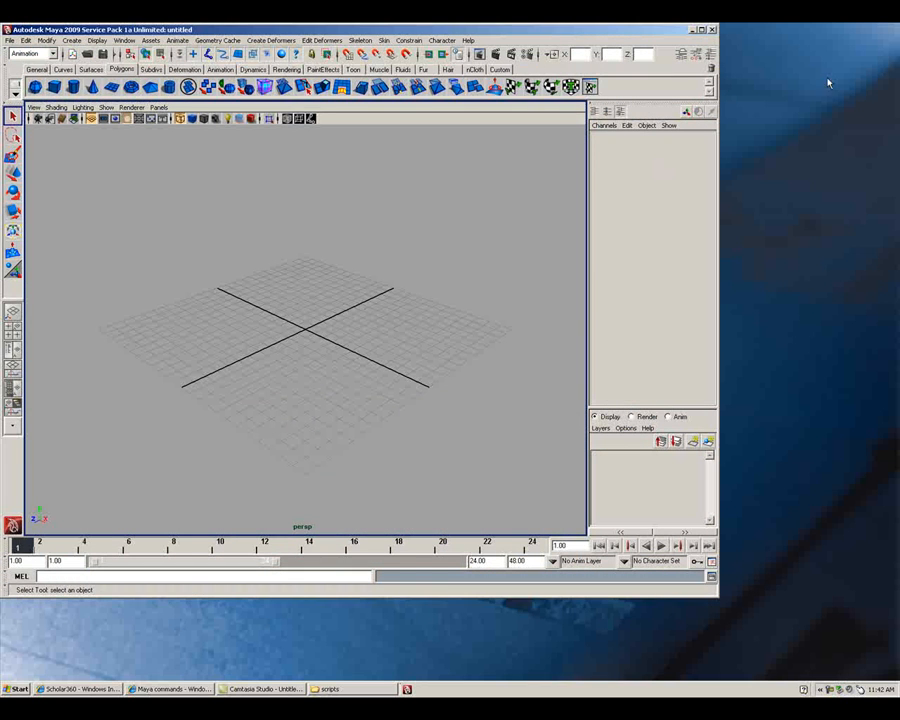
double_click(595, 28)
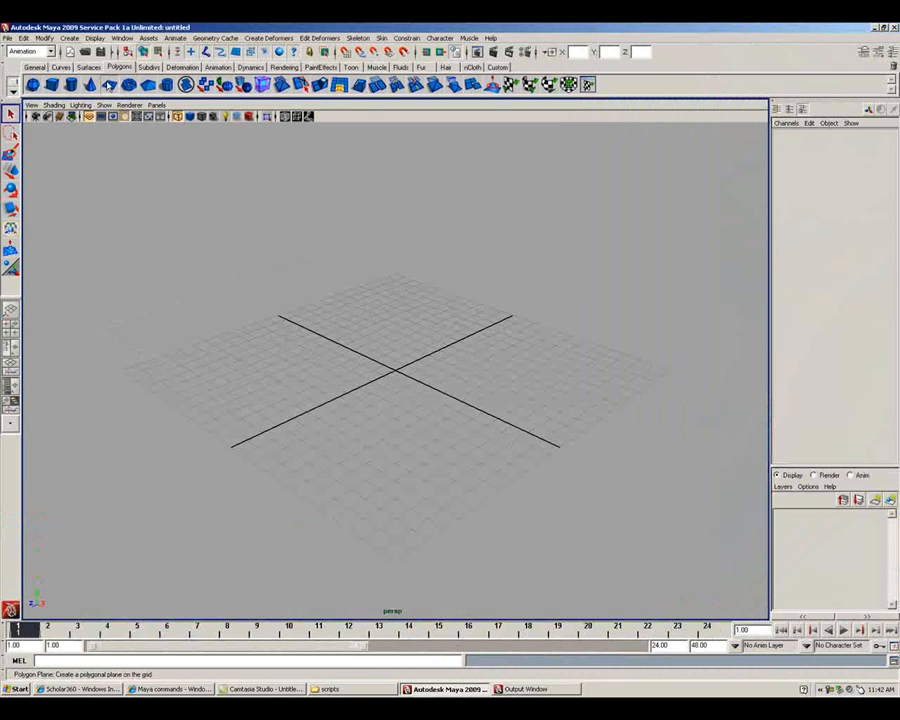
- Create a polygon plane at the origin and scale it uniformly to about 39.4
click(109, 84)
key(r)
drag(396, 372, 571, 323)
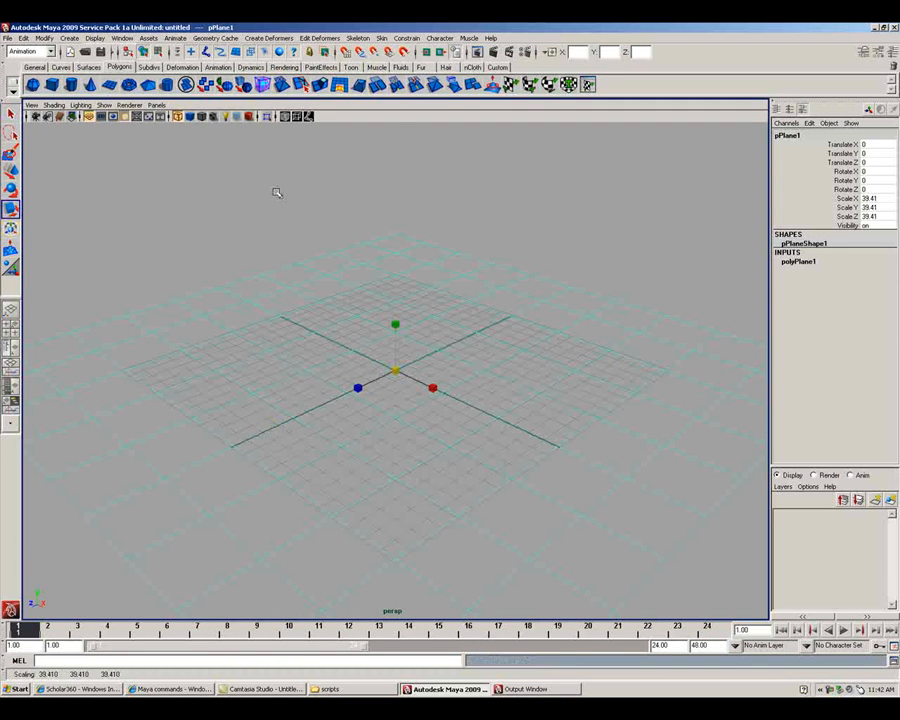
- Create a polygon sphere, raise it to about 2.05 in Y above the plane, and display the scene shaded
click(32, 84)
key(w)
drag(396, 337, 394, 300)
key(5)
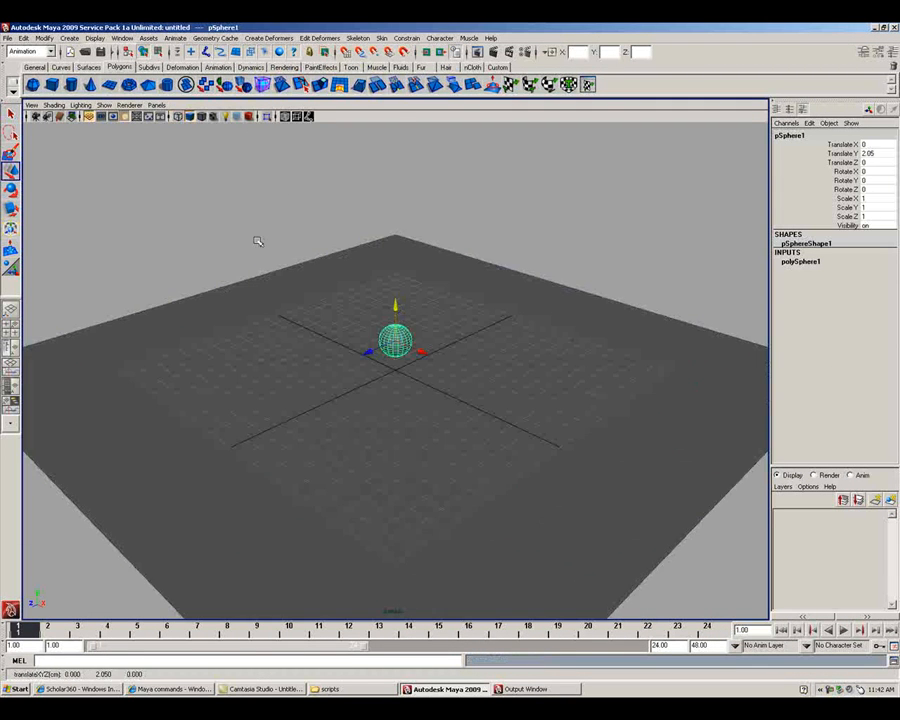
- Create a polygon cone, move it beside the sphere and enlarge it well beyond the sphere's size
click(90, 85)
drag(395, 362, 418, 331)
key(r)
click(489, 319)
alt+drag(612, 460, 606, 446)
click(608, 243)
alt+drag(609, 246, 325, 410)
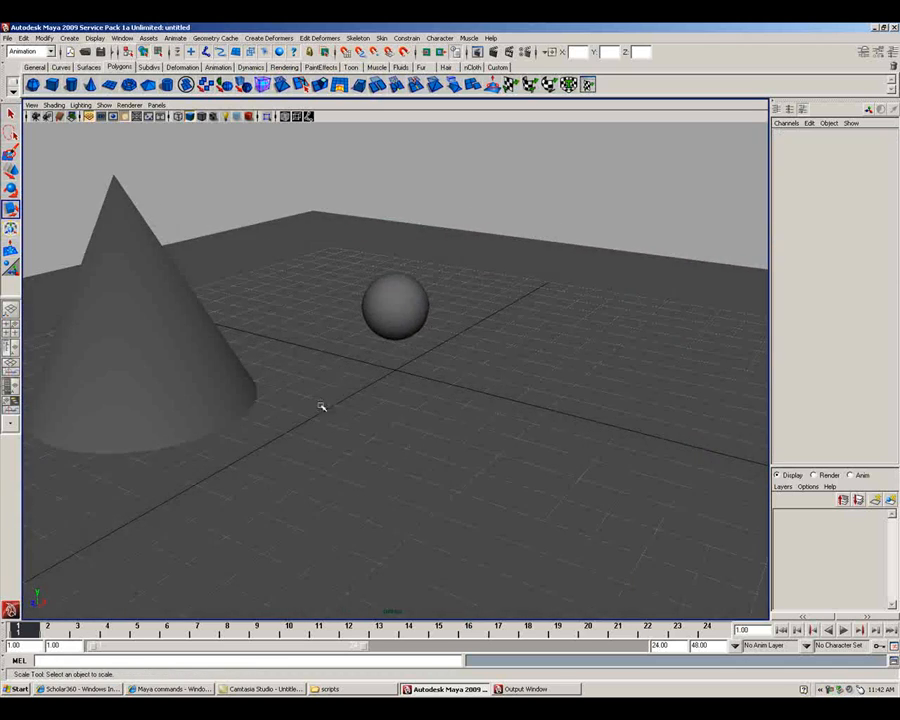
alt+right_drag(412, 438, 277, 420)
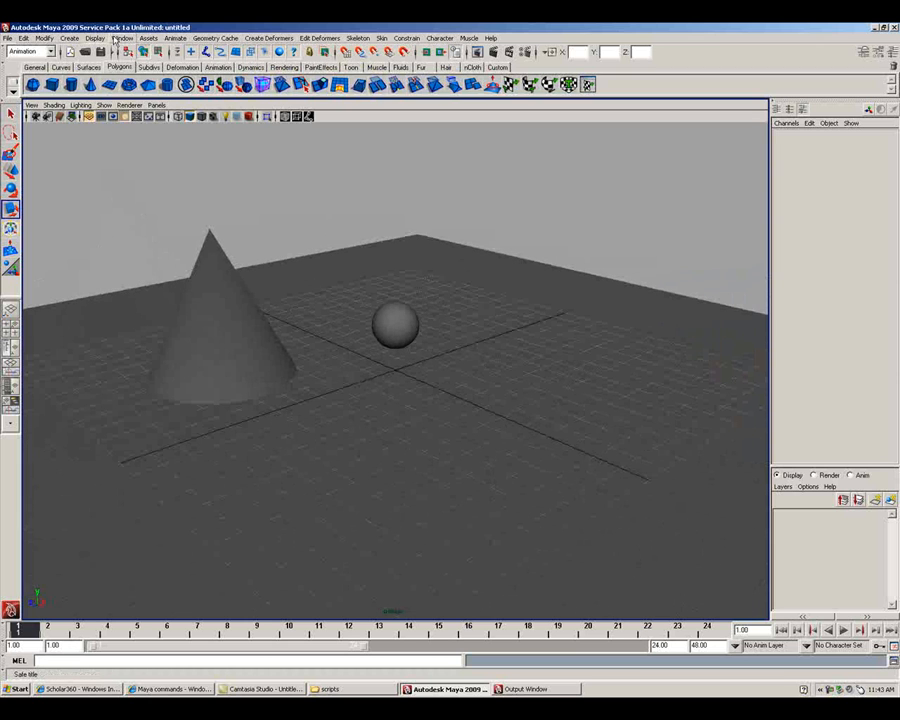
- Test the script by running the MEL command locknHide, and close its window
click(207, 663)
text(lockNHide)
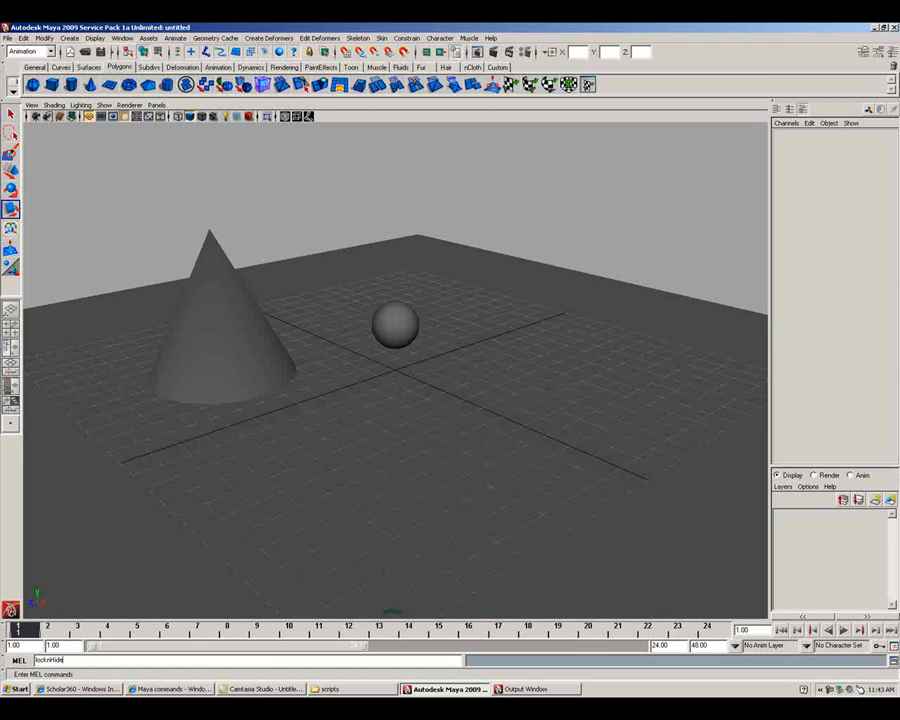
key(Return)
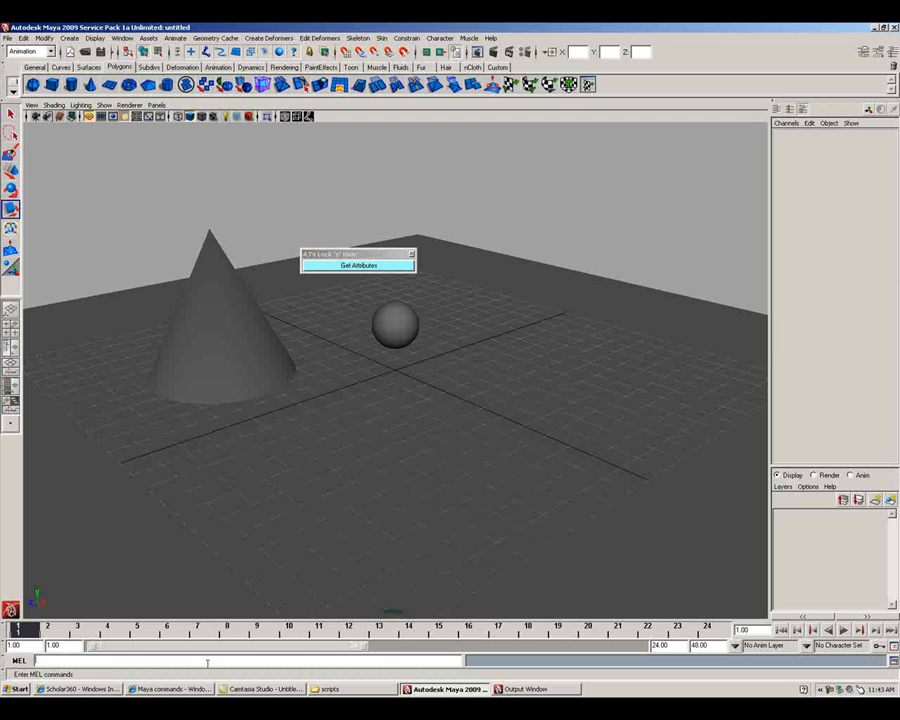
click(411, 255)
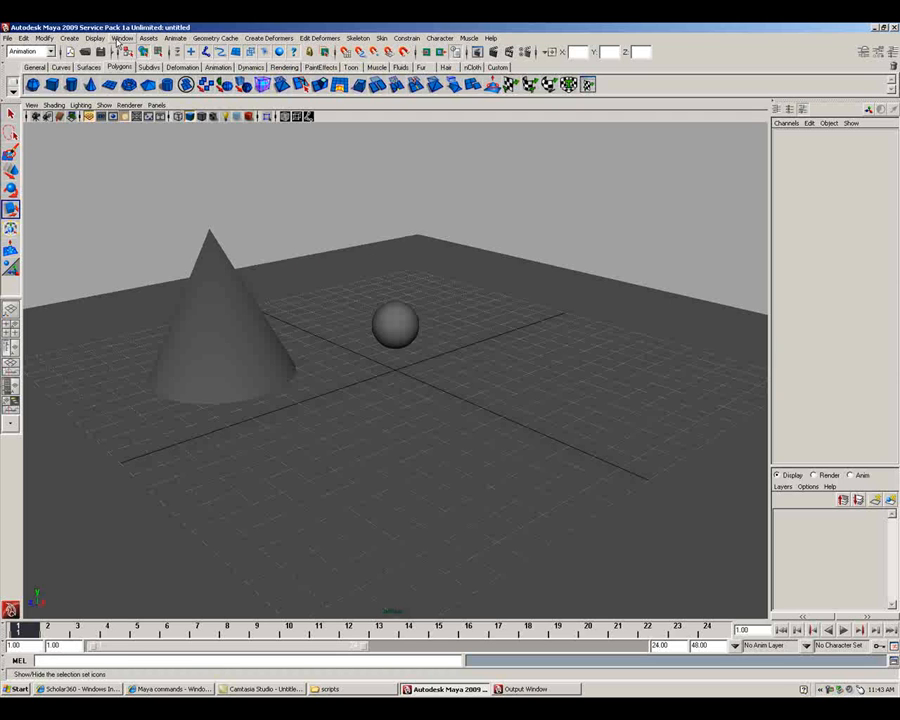
- Open the Expression Editor and set its select filter to By Script Node Name
click(120, 39)
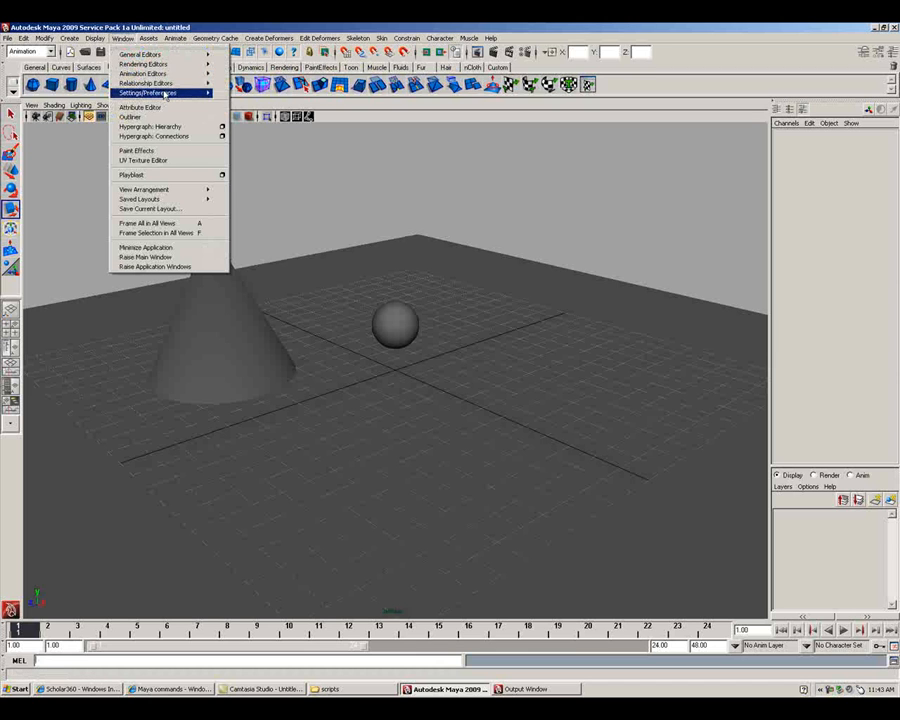
mouse_move(170, 76)
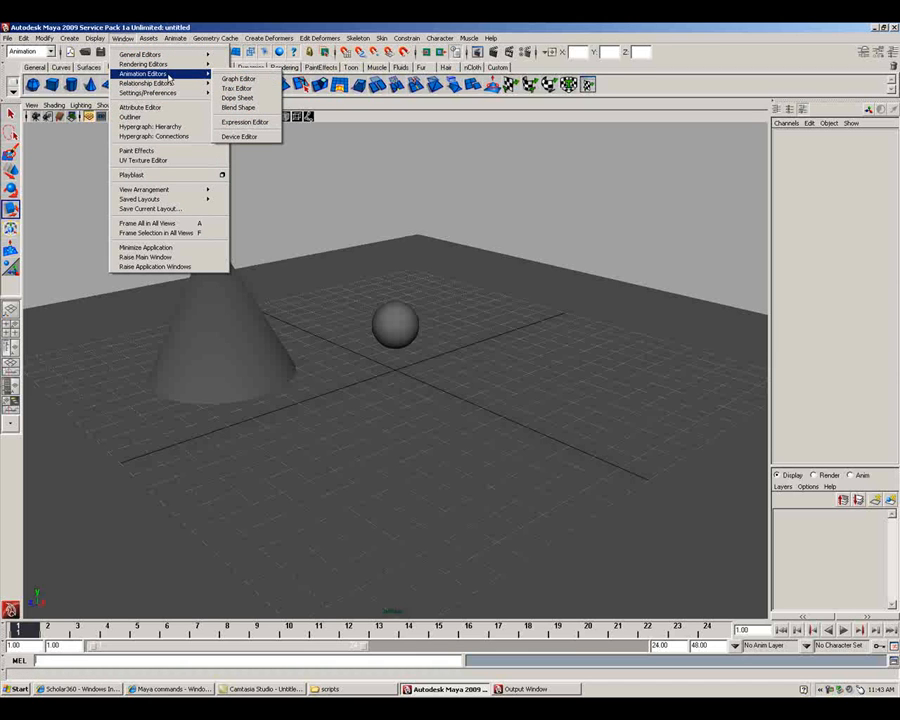
click(256, 123)
click(319, 265)
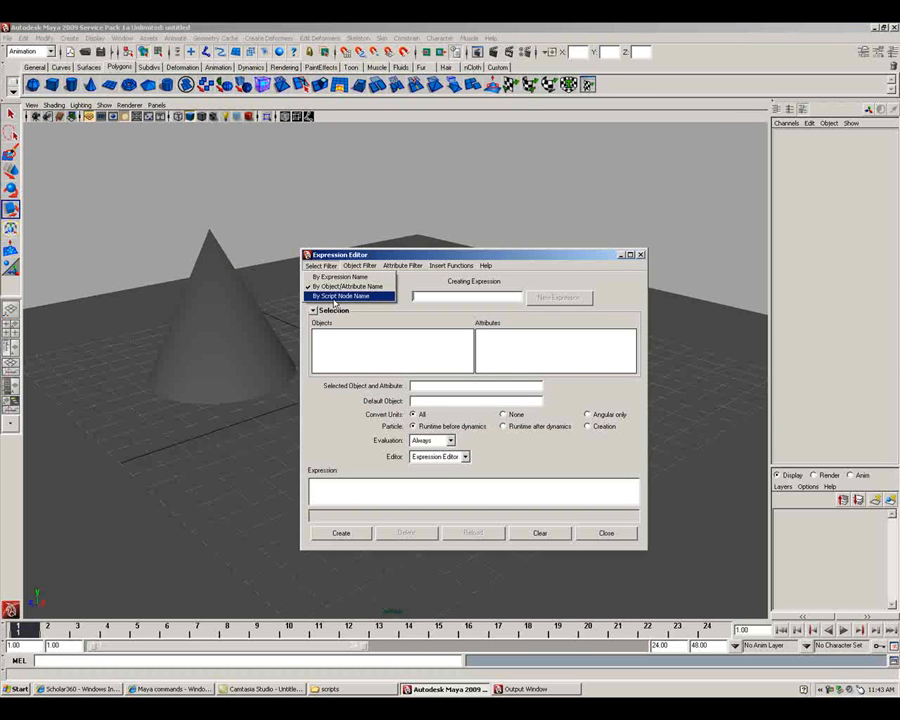
click(336, 297)
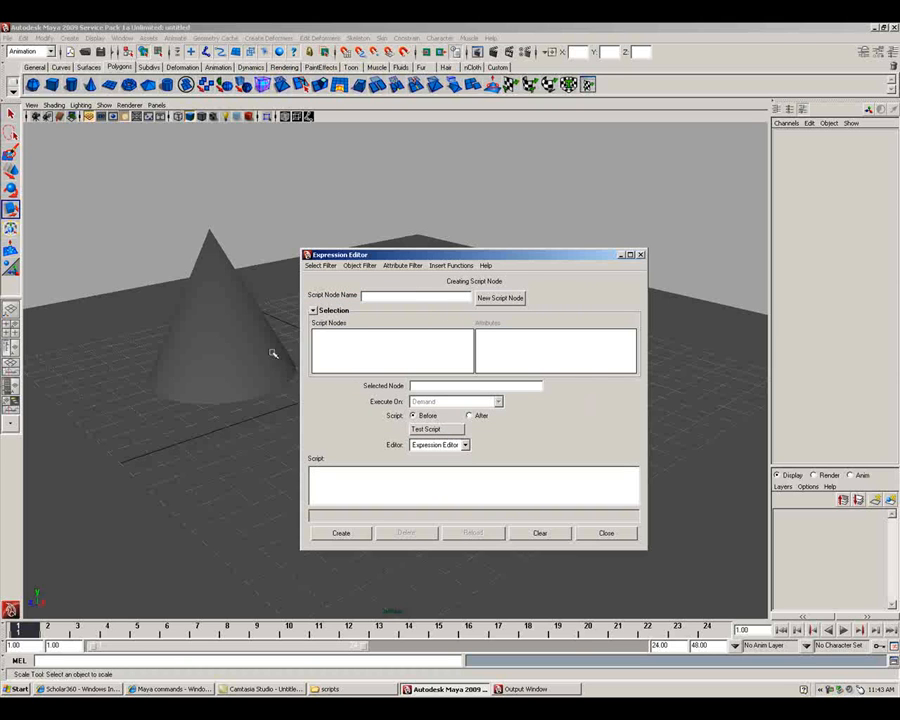
- Create a script node named autoLoadUI containing the script "locknHide;"
text(autoLoad)
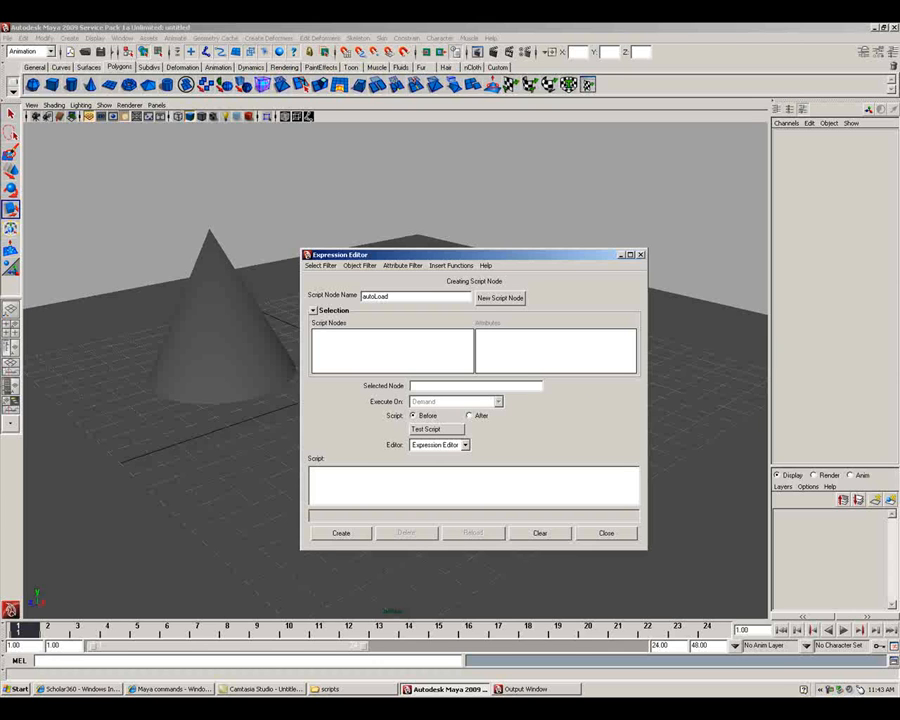
text(UI)
click(380, 497)
text(lockN)
key(BackSpace)
key(BackSpace)
key(BackSpace)
text(Hid)
click(341, 533)
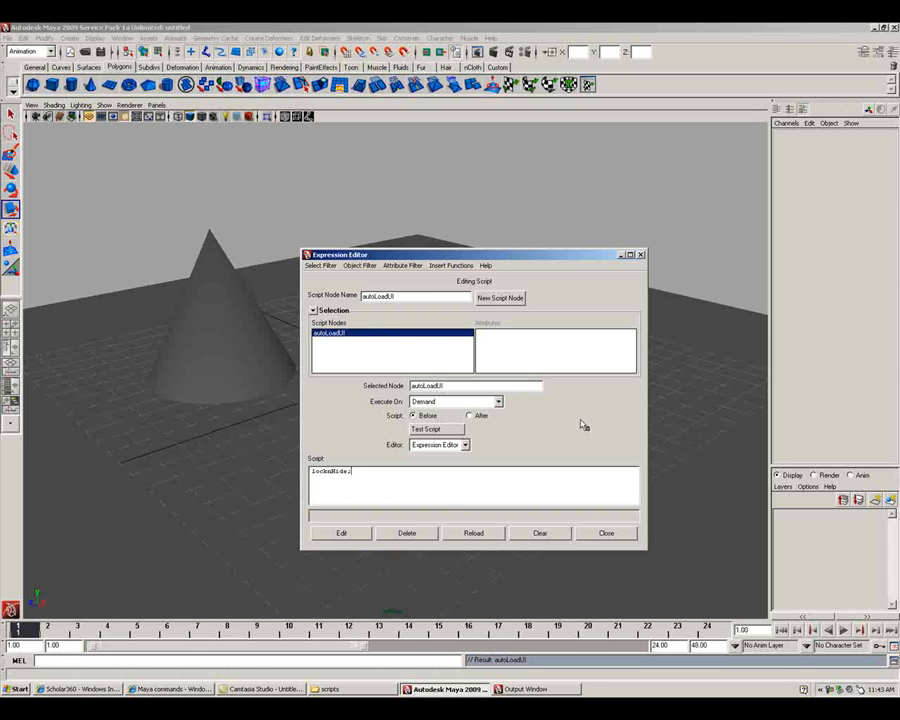
- Set the autoLoadUI script node to execute on Open/Close and close the Expression Editor
click(415, 404)
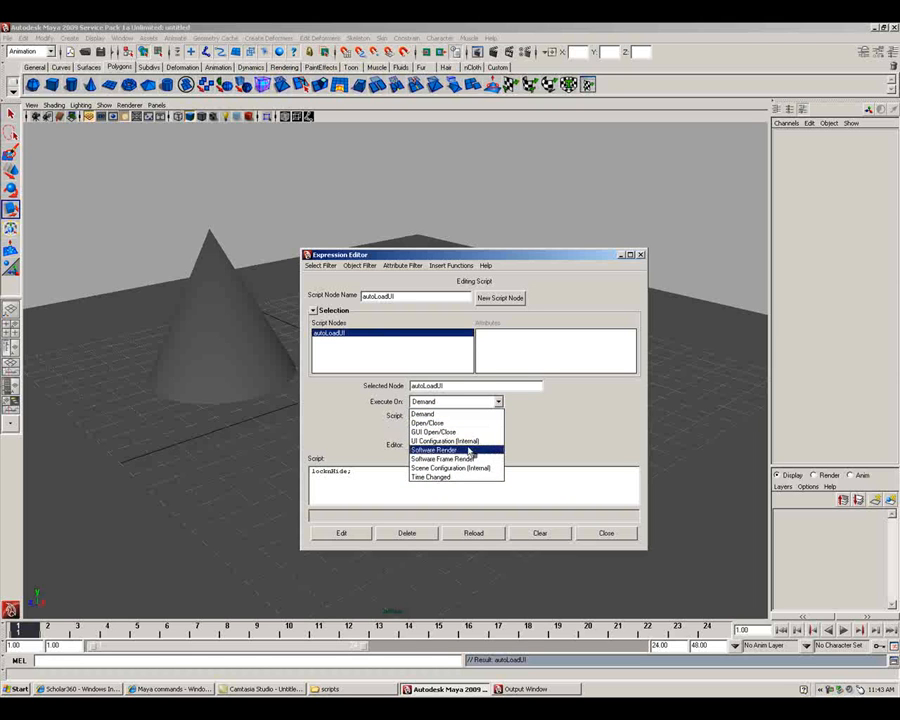
click(454, 425)
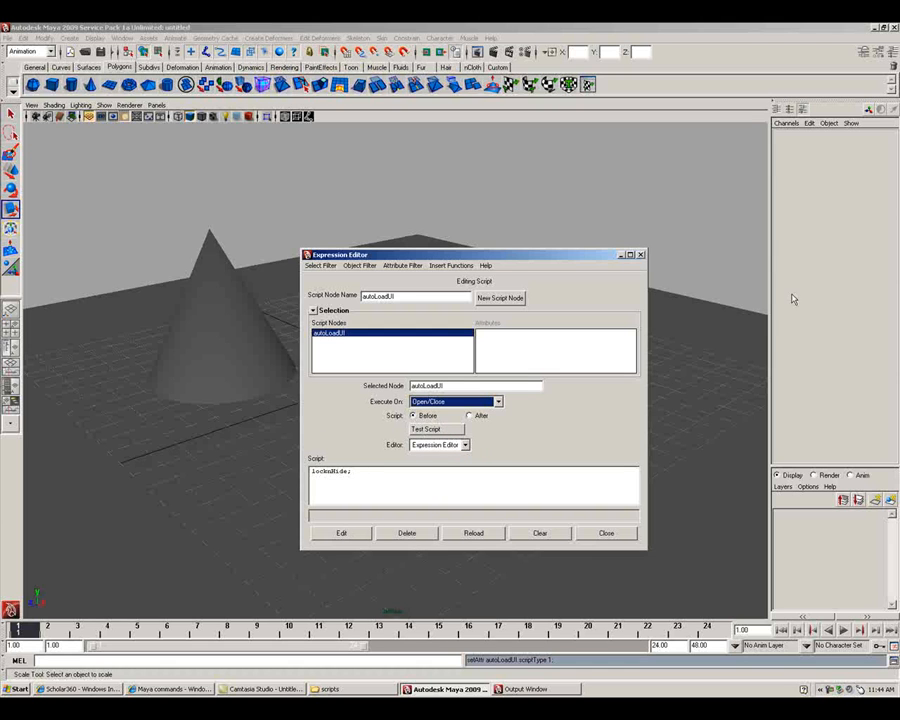
click(641, 255)
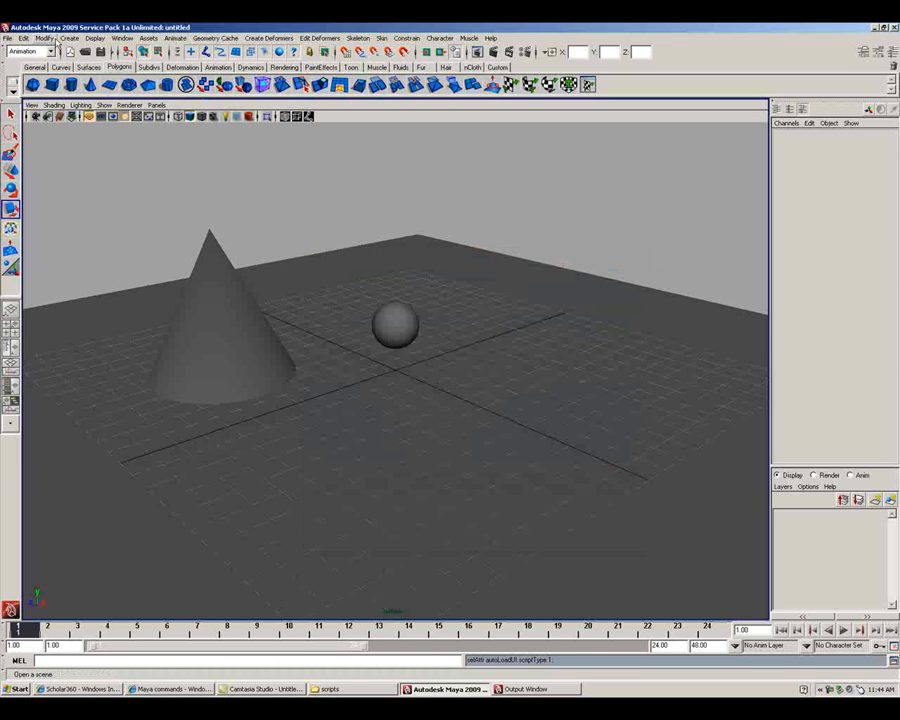
- Save the scene to the Desktop as the mayaBinary file test, replacing the existing file
click(8, 38)
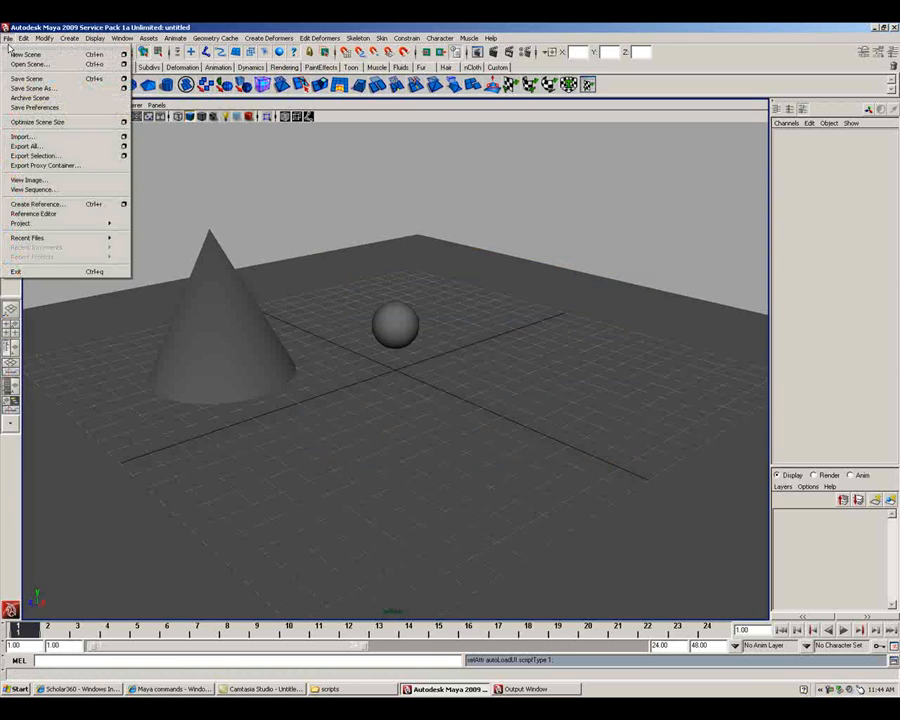
click(28, 88)
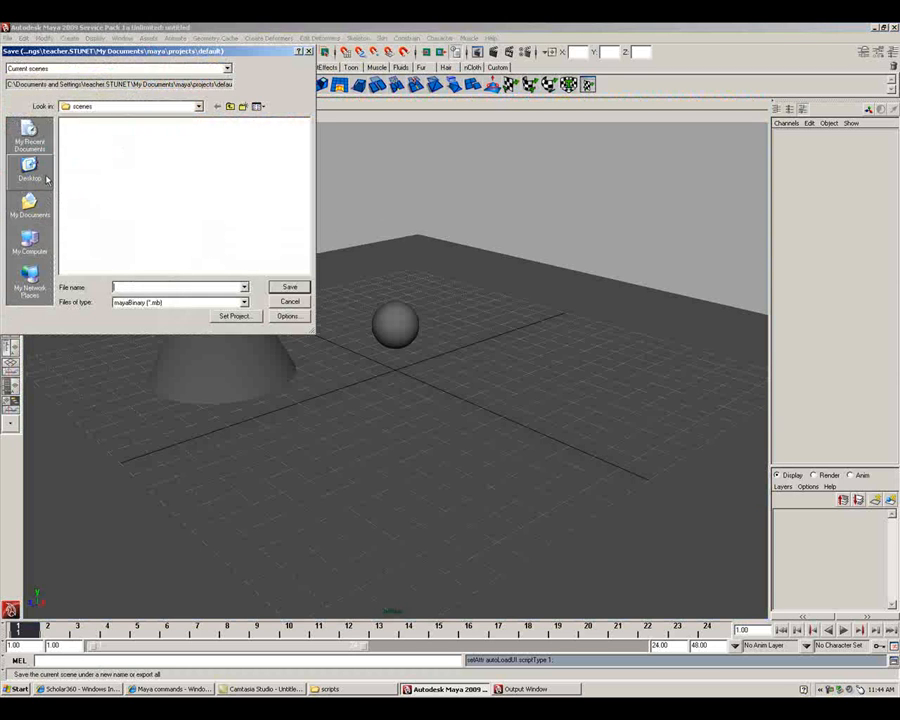
click(73, 170)
key(Return)
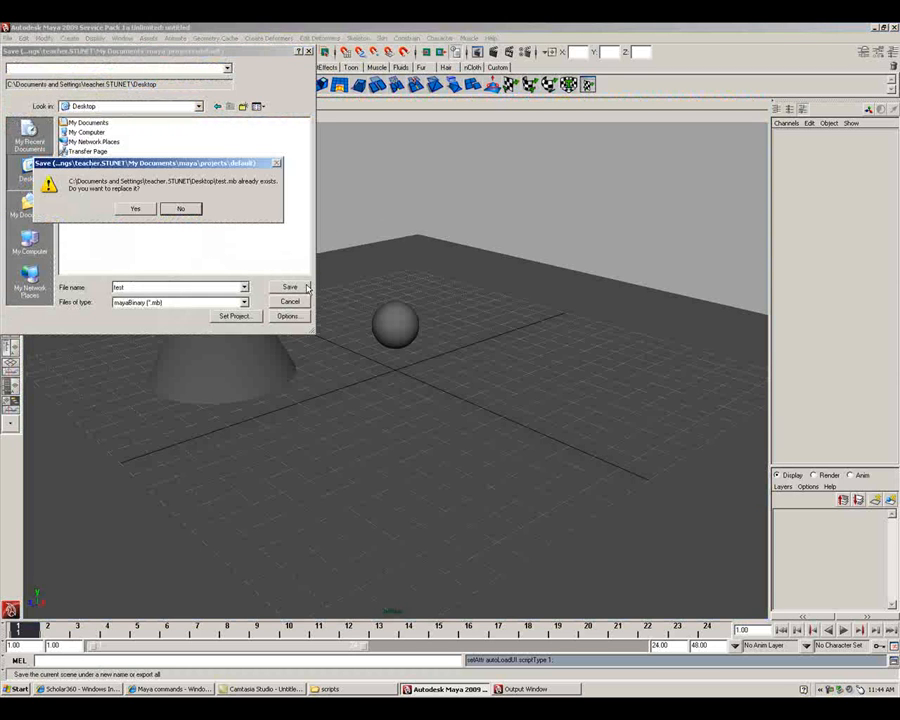
click(135, 207)
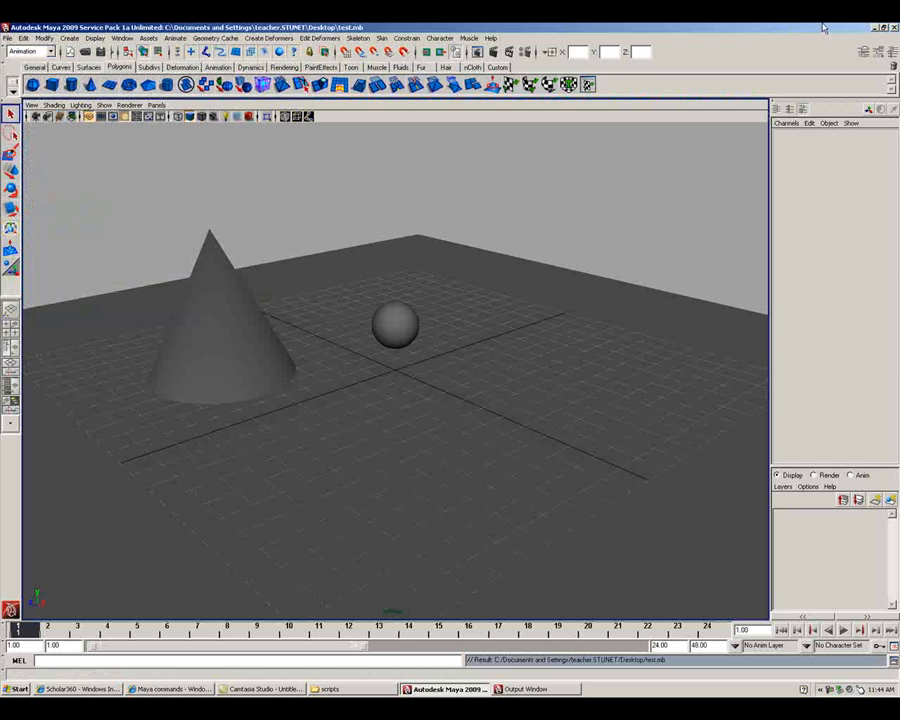
- Close Maya, reopen the test scene from the desktop, and move the Lock 'n' Hide window clear of the sphere
click(892, 27)
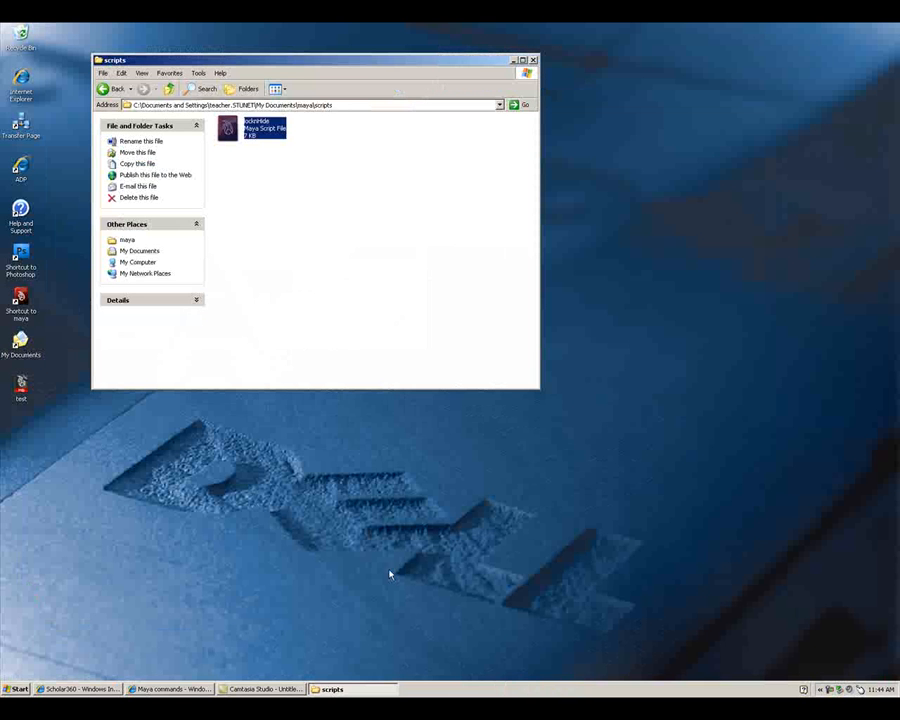
double_click(21, 386)
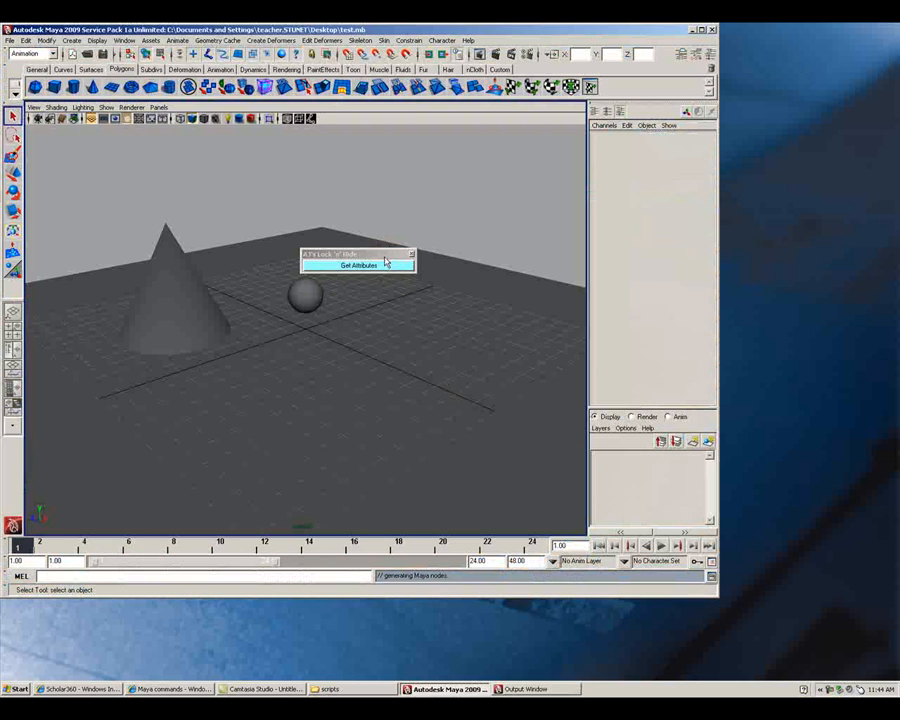
mouse_move(383, 256)
mouse_down()
mouse_move(512, 190)
mouse_move(491, 219)
mouse_up()
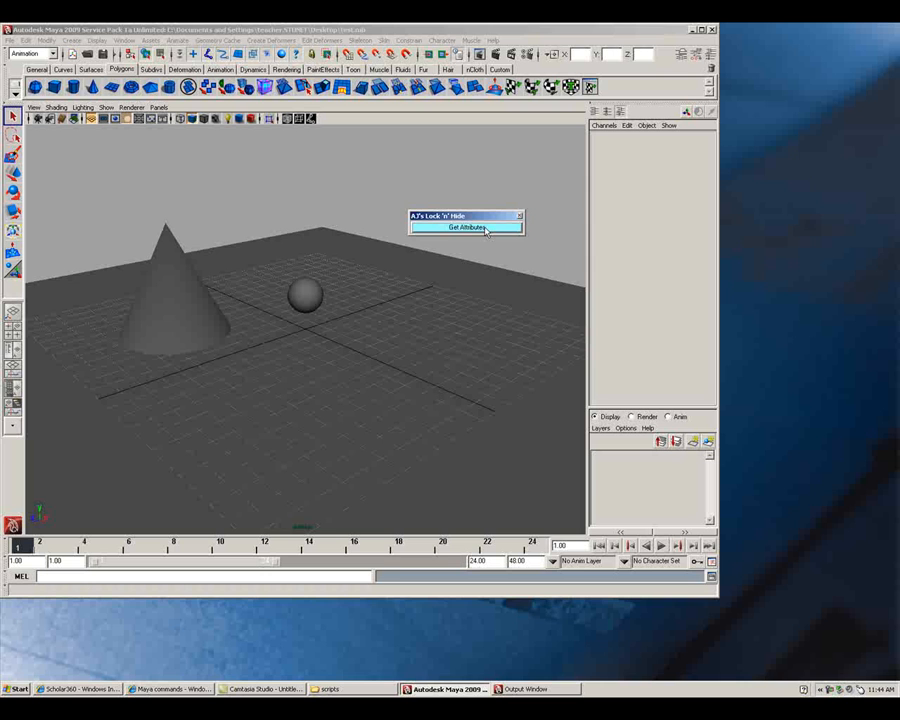
- Open the Expression Editor in the reopened scene and filter the list by script node name
click(124, 40)
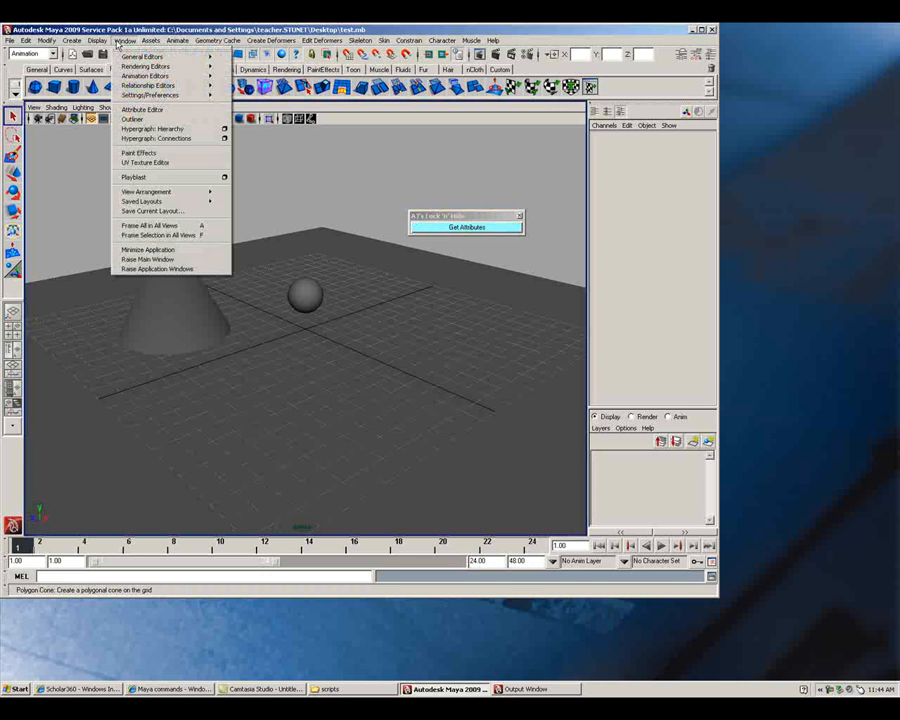
mouse_move(160, 76)
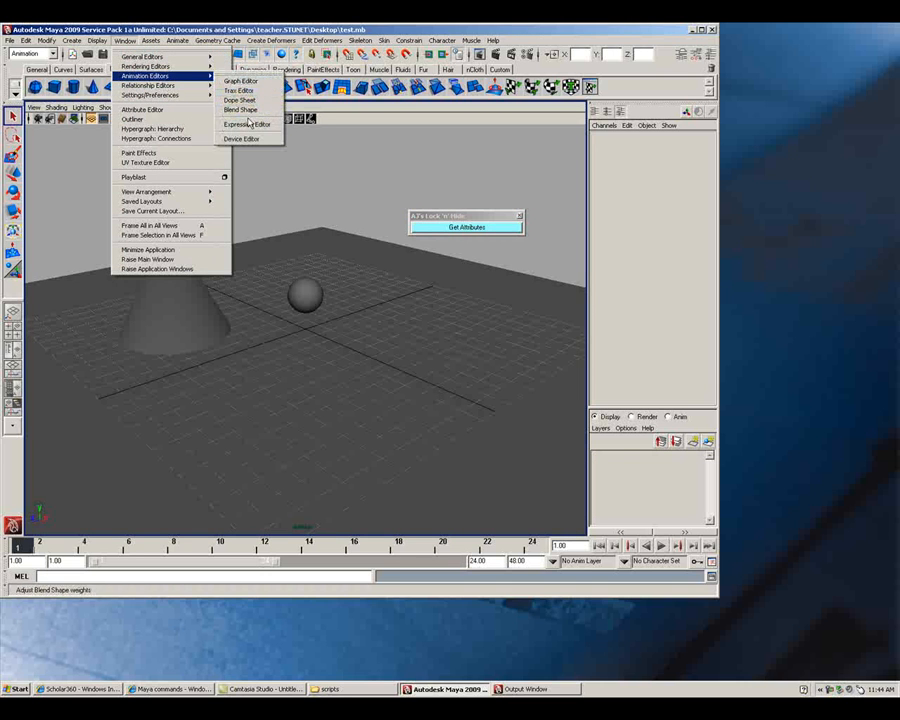
click(247, 125)
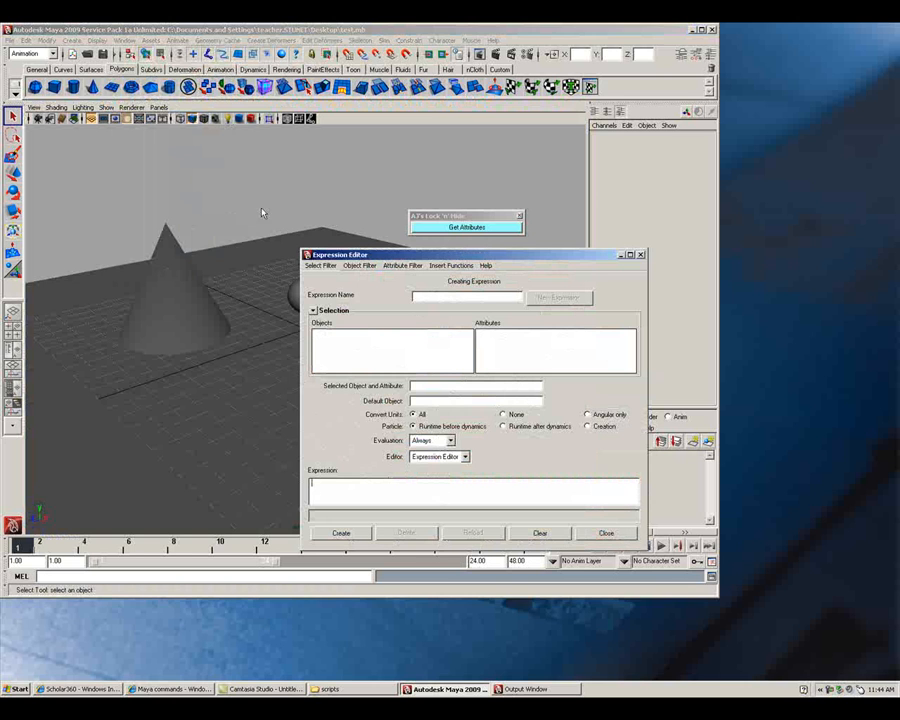
click(320, 265)
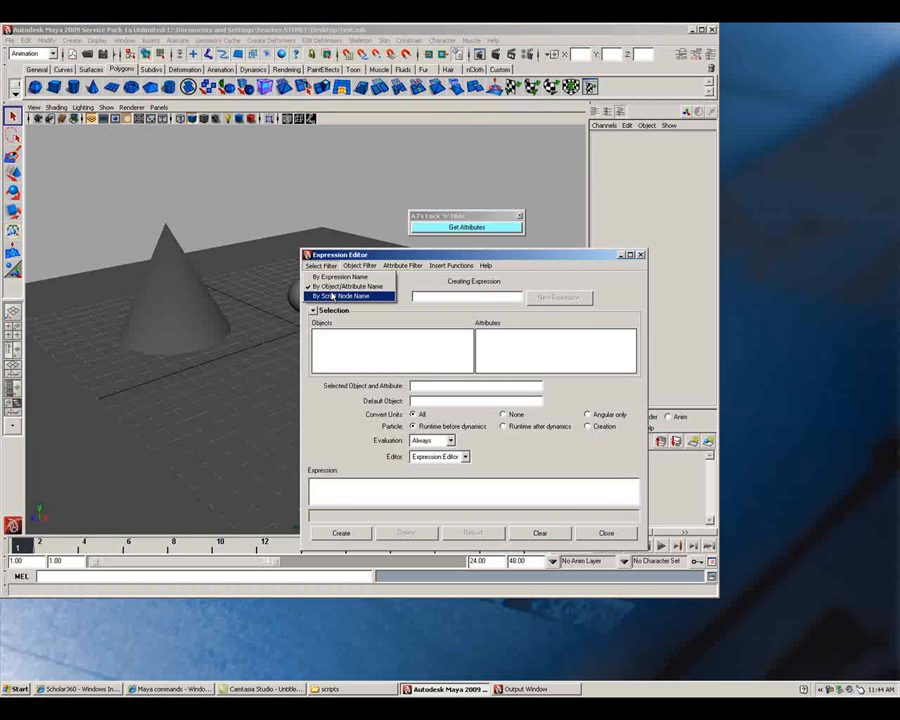
click(332, 296)
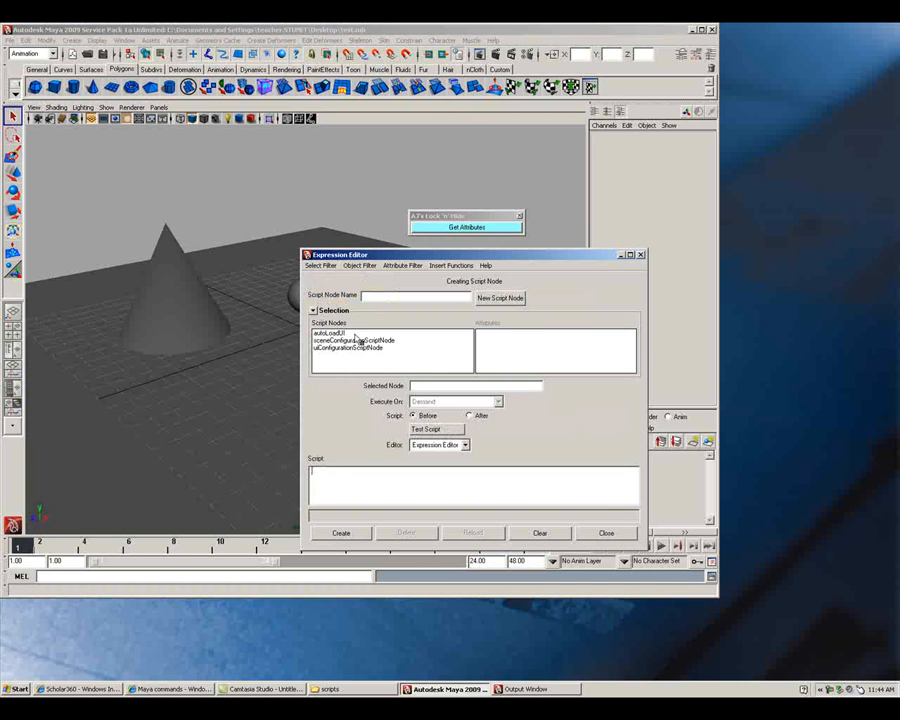
- Examine the scripts of sceneConfigurationScriptNode and uiConfigurationScriptNode, including the playbackOptions line
click(355, 341)
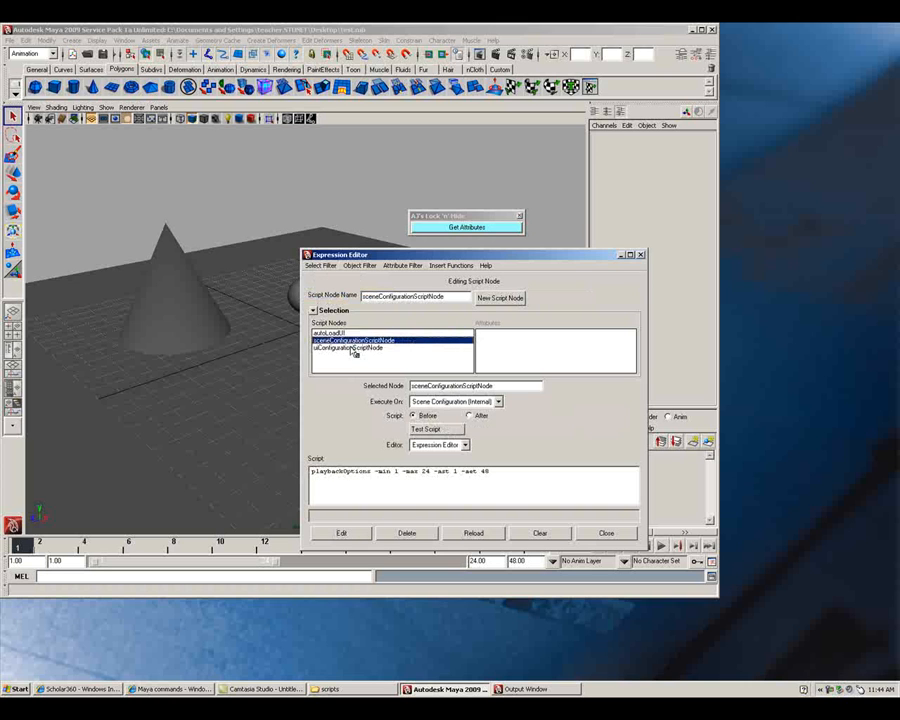
click(353, 348)
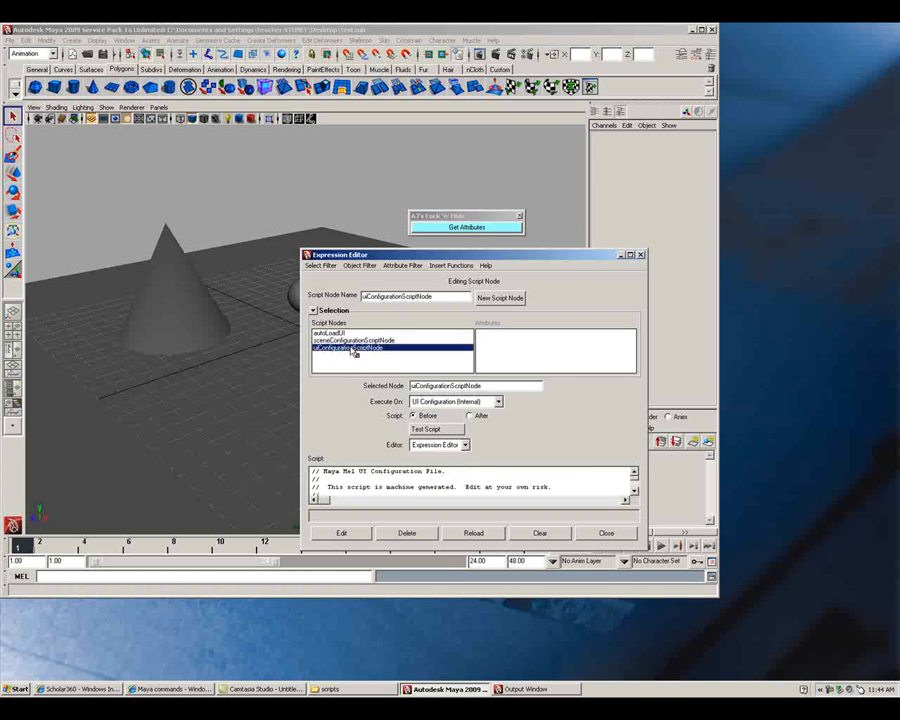
click(355, 341)
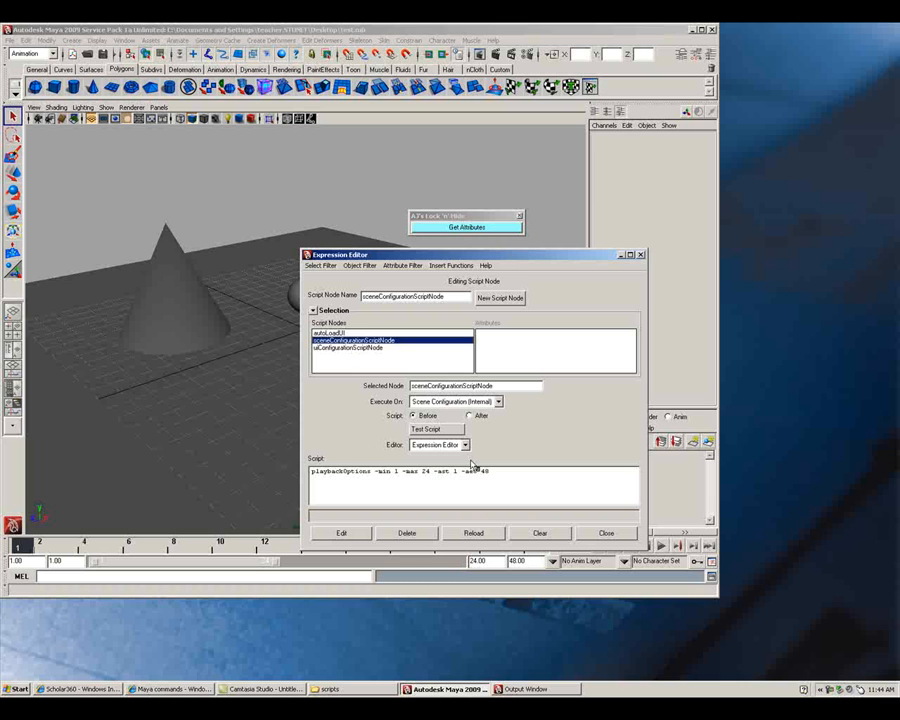
click(403, 471)
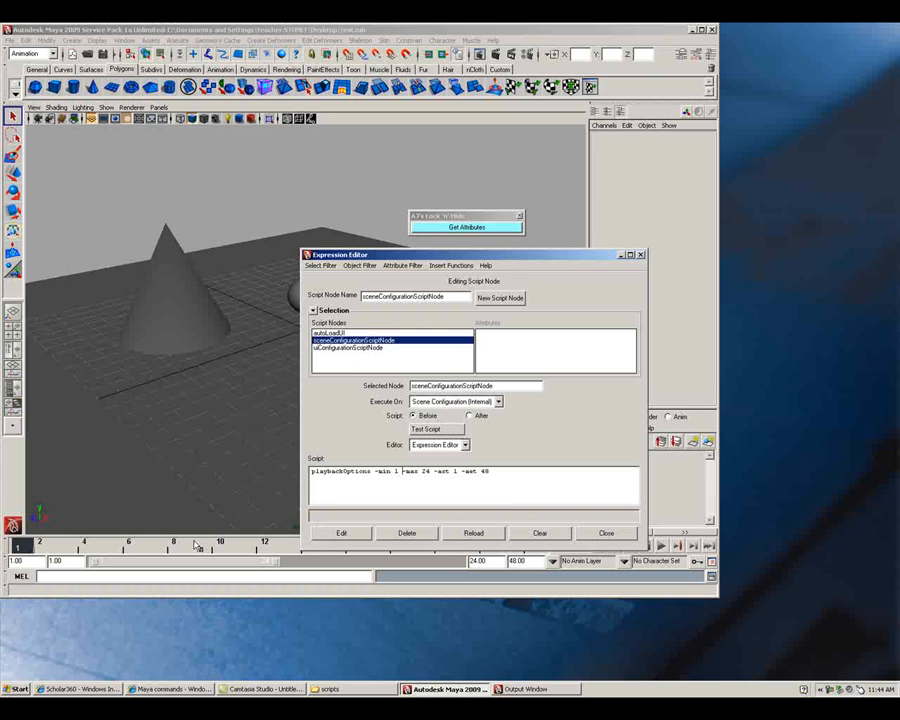
drag(488, 471, 377, 473)
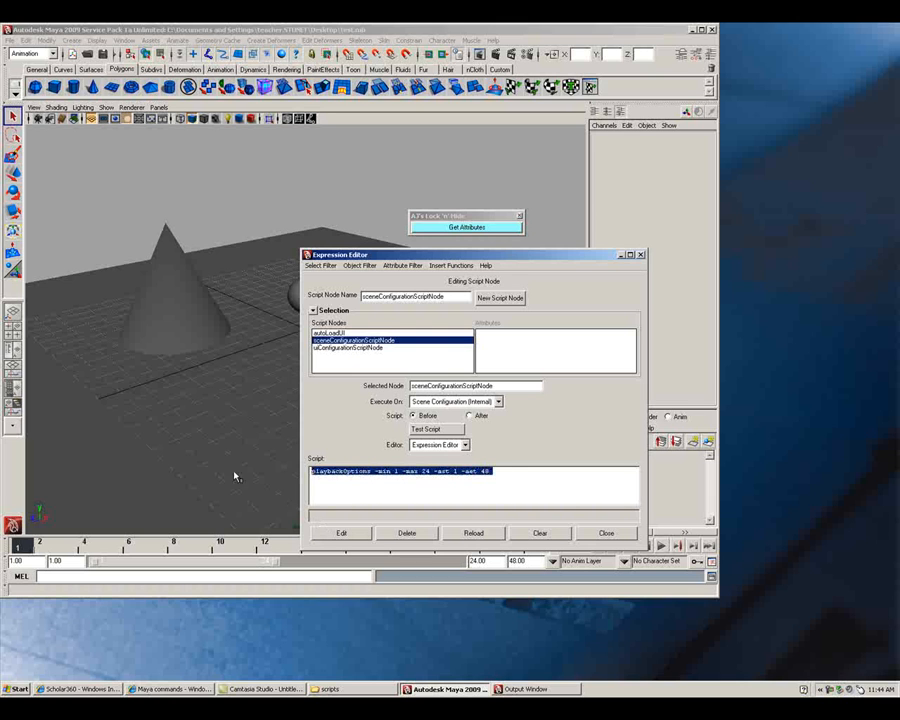
click(360, 348)
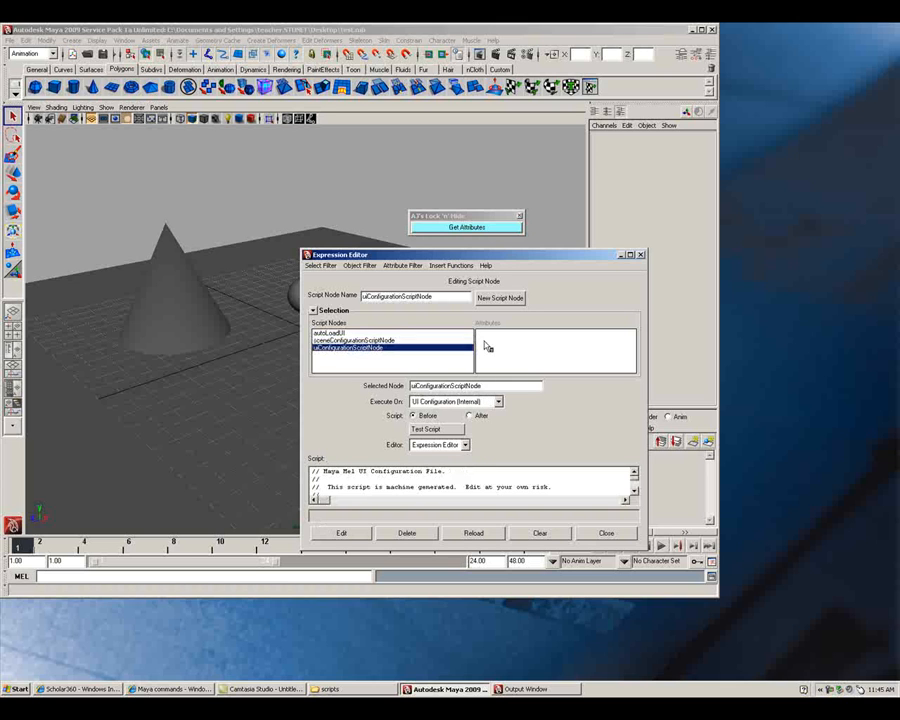
- Add the line print "Hello World!"; below locknHide; in the autoLoadUI script node and save the scene
click(338, 333)
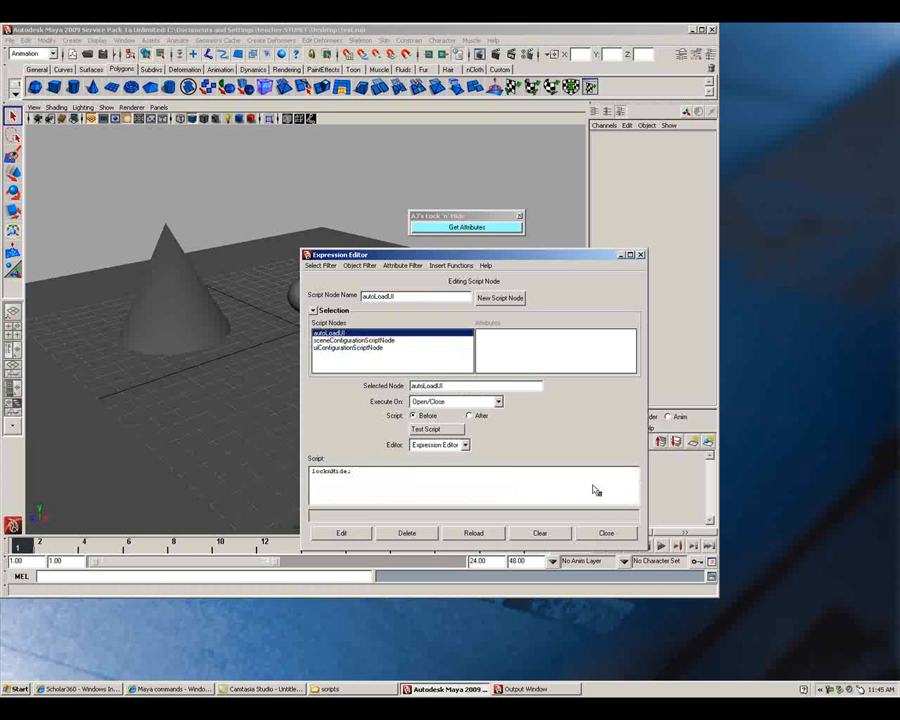
click(492, 482)
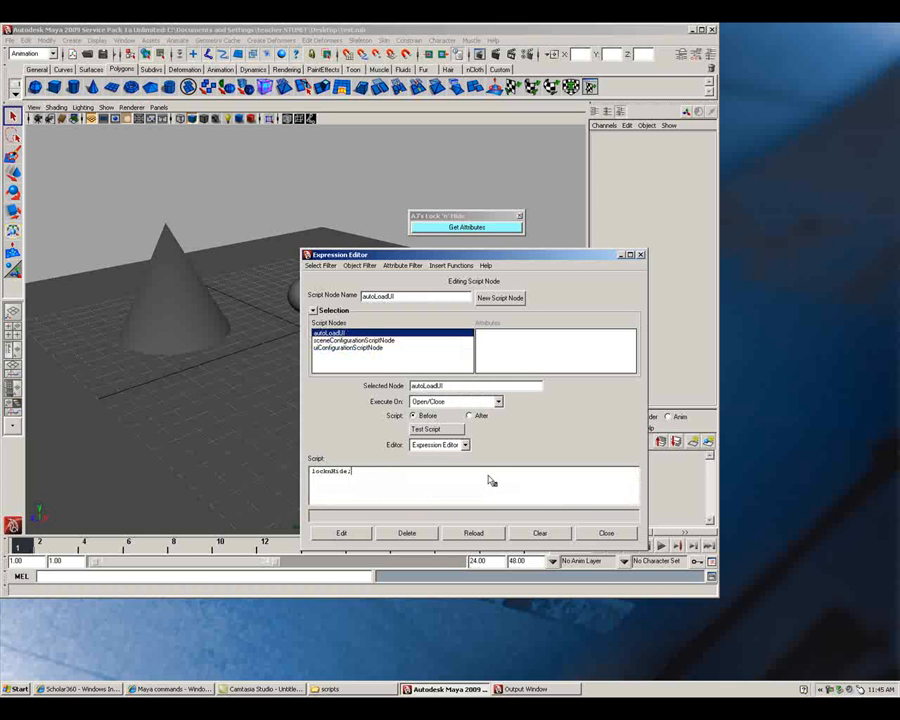
key(Return)
text(print "Hello World!";)
click(256, 391)
key(ctrl+s)
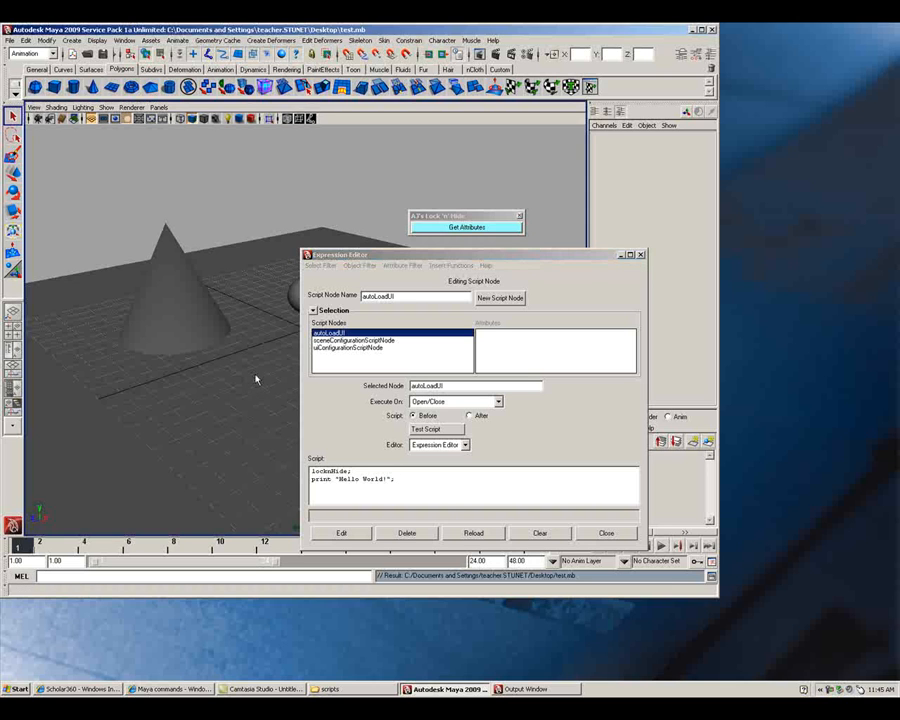
- Close the Lock 'n' Hide and Expression Editor windows, and reopen the test scene from the recent files to test the script node
click(519, 214)
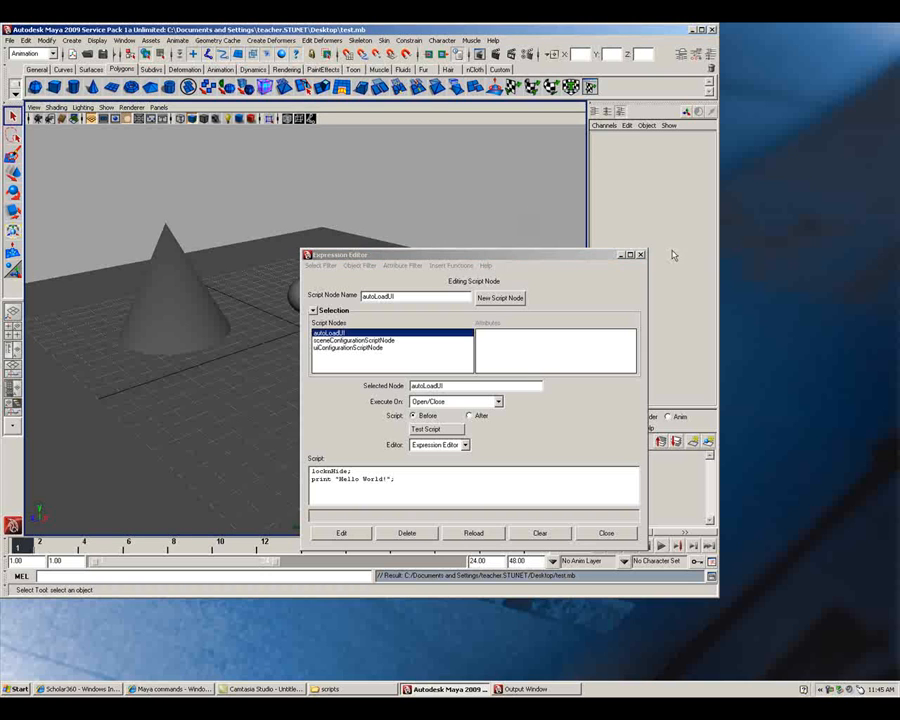
click(641, 254)
click(10, 40)
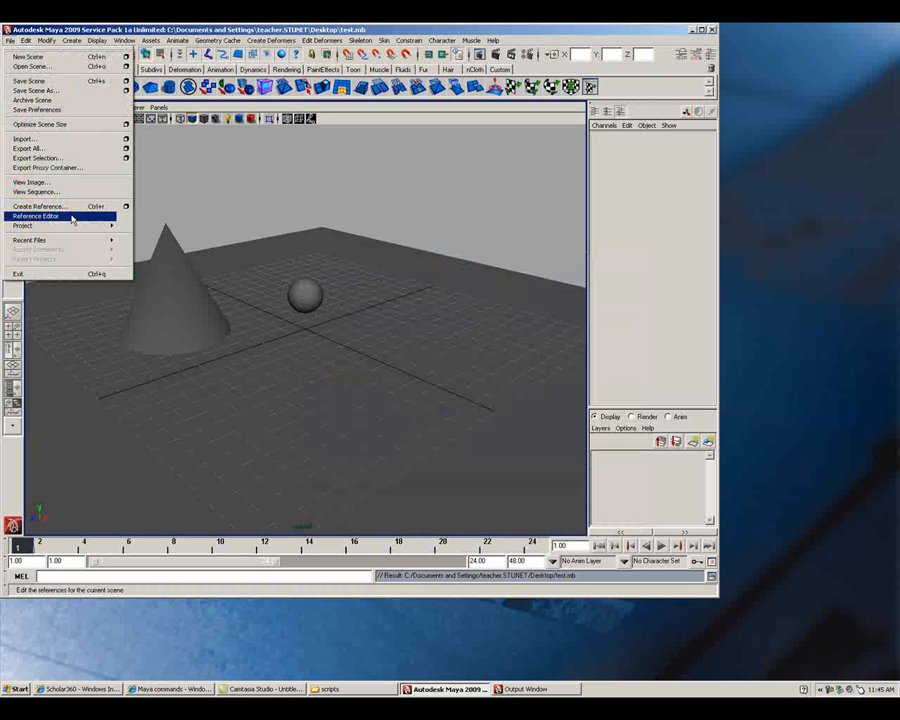
mouse_move(78, 241)
click(200, 240)
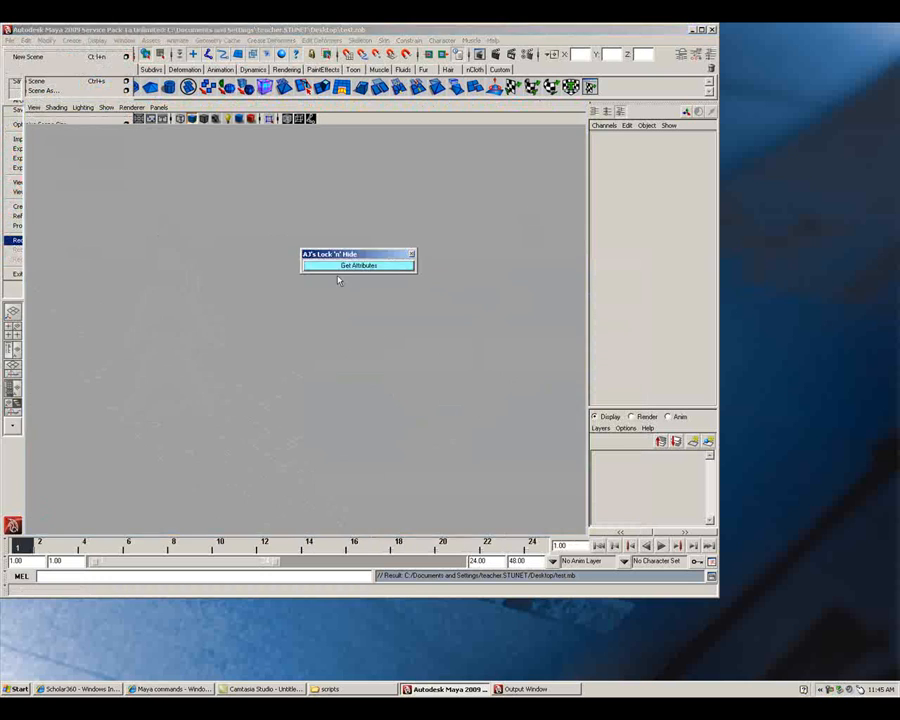
click(331, 576)
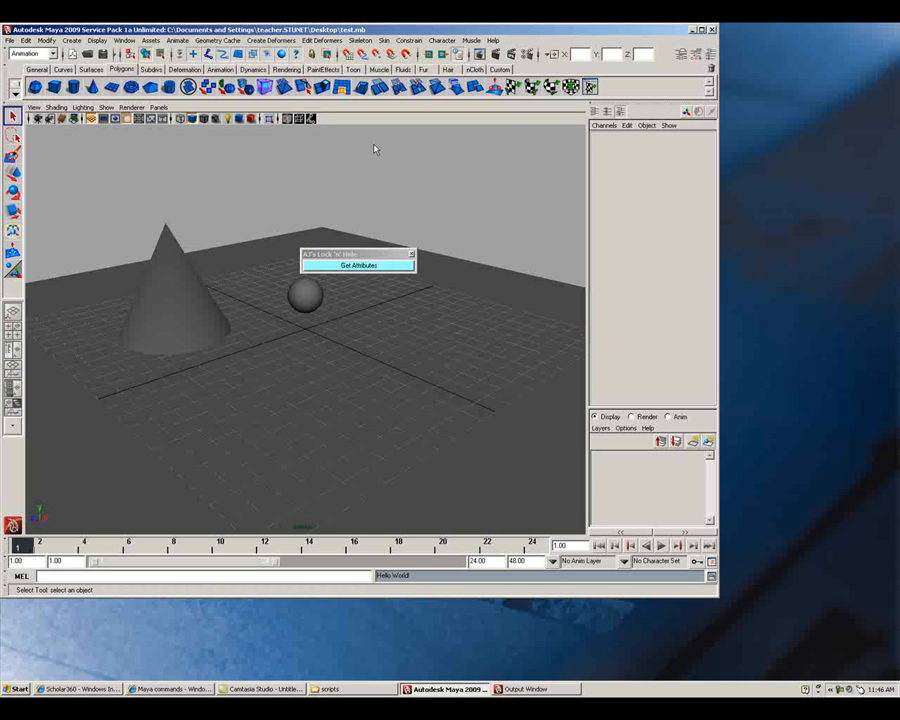
- Select the sphere and load its attributes into the Lock 'n' Hide window
click(386, 265)
click(309, 302)
click(342, 266)
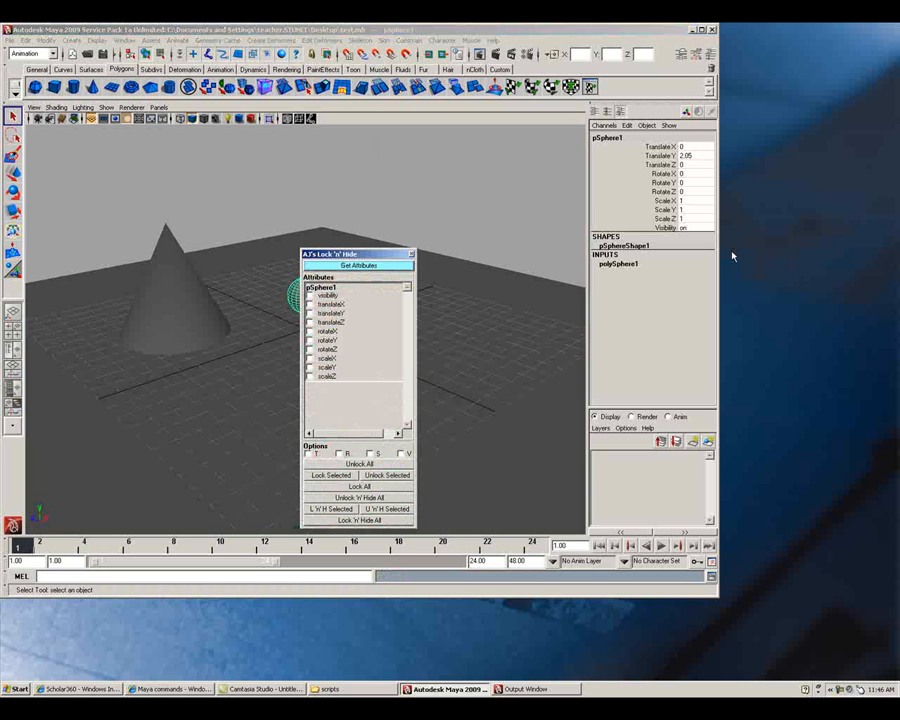